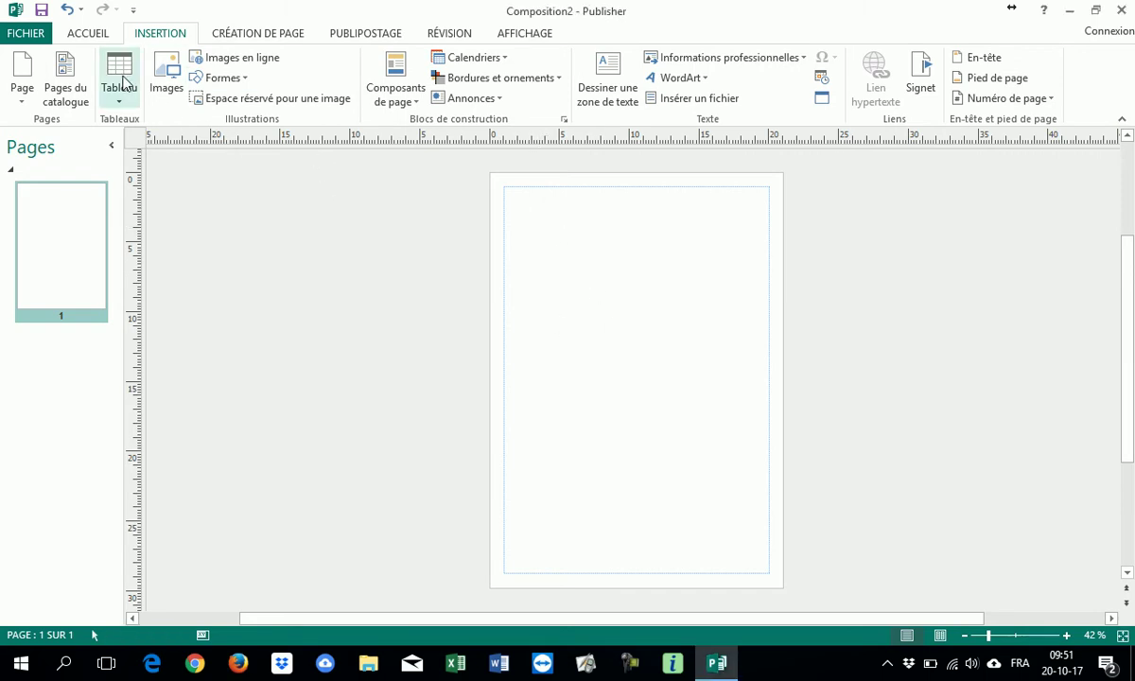
Step: Draw a text box about 10.9 × 7.6 cm in the upper part of the page and enter "Mon texte" in it
left_click(89, 34)
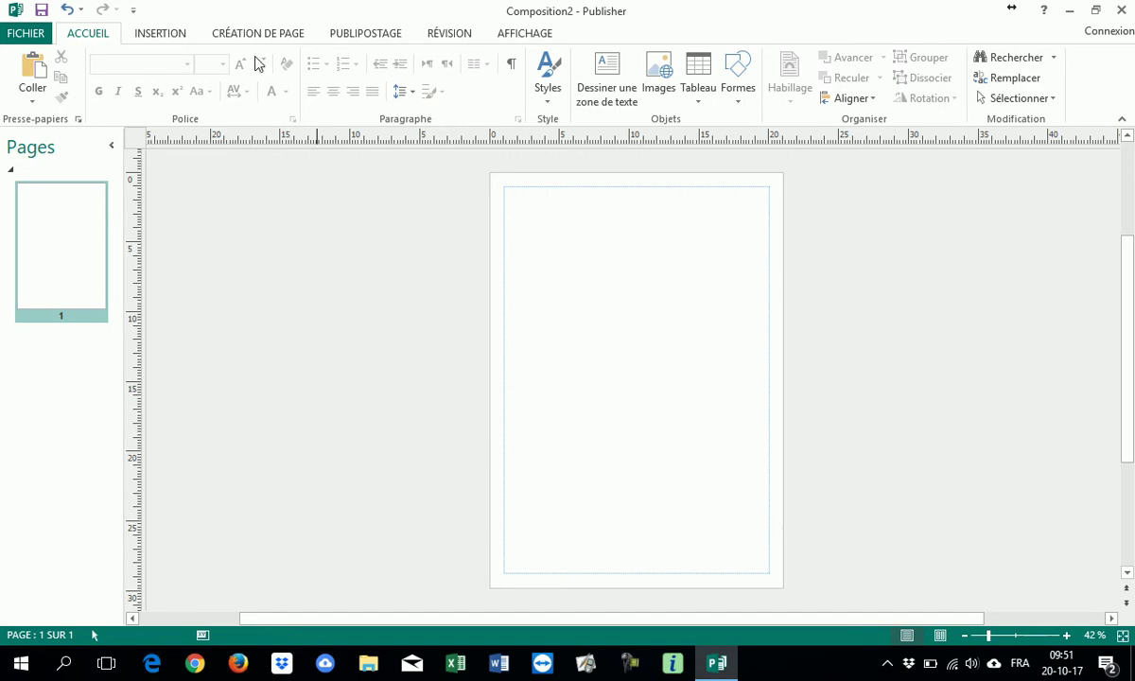
left_click(170, 38)
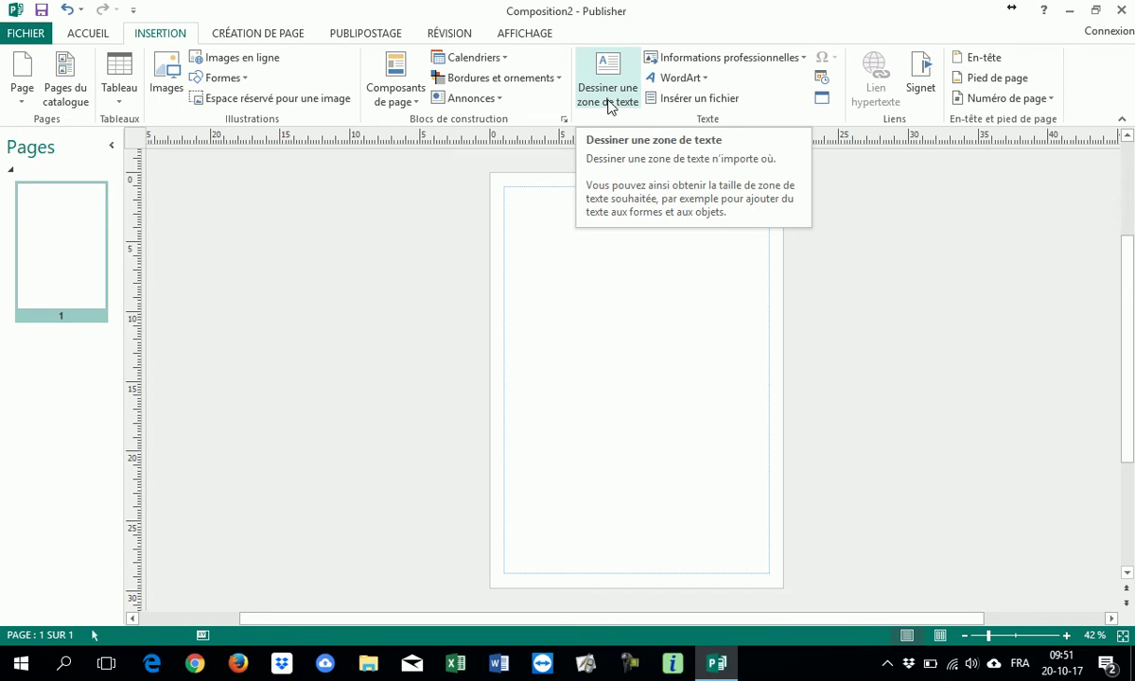
left_click(609, 107)
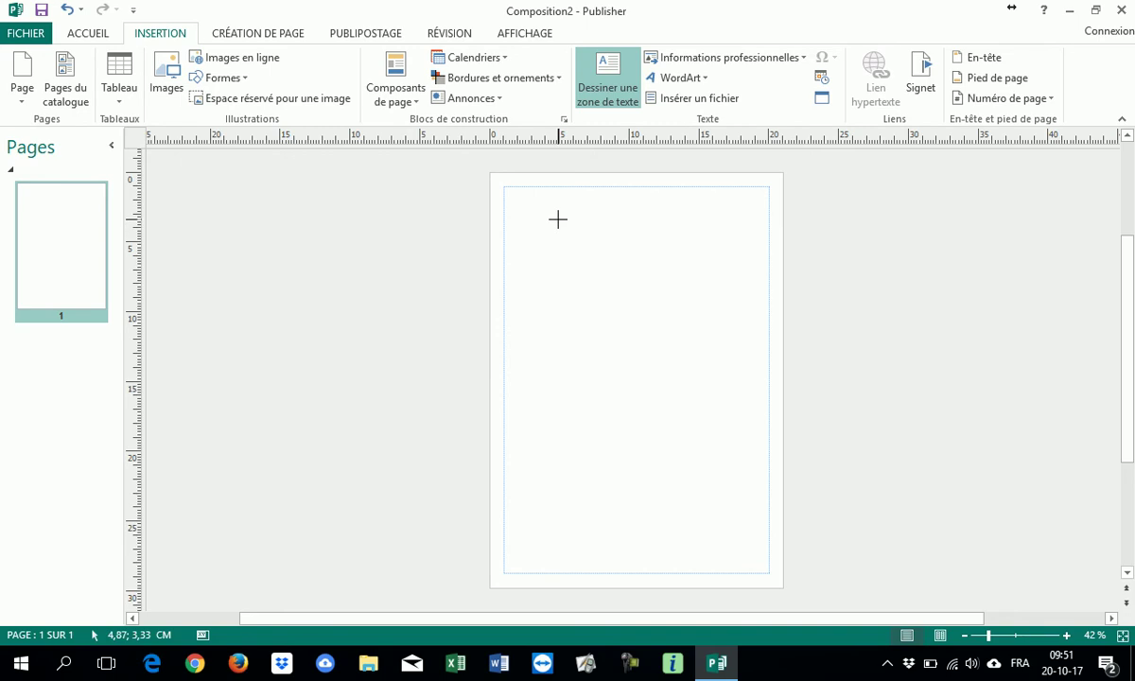
left_click_drag(557, 219, 713, 327)
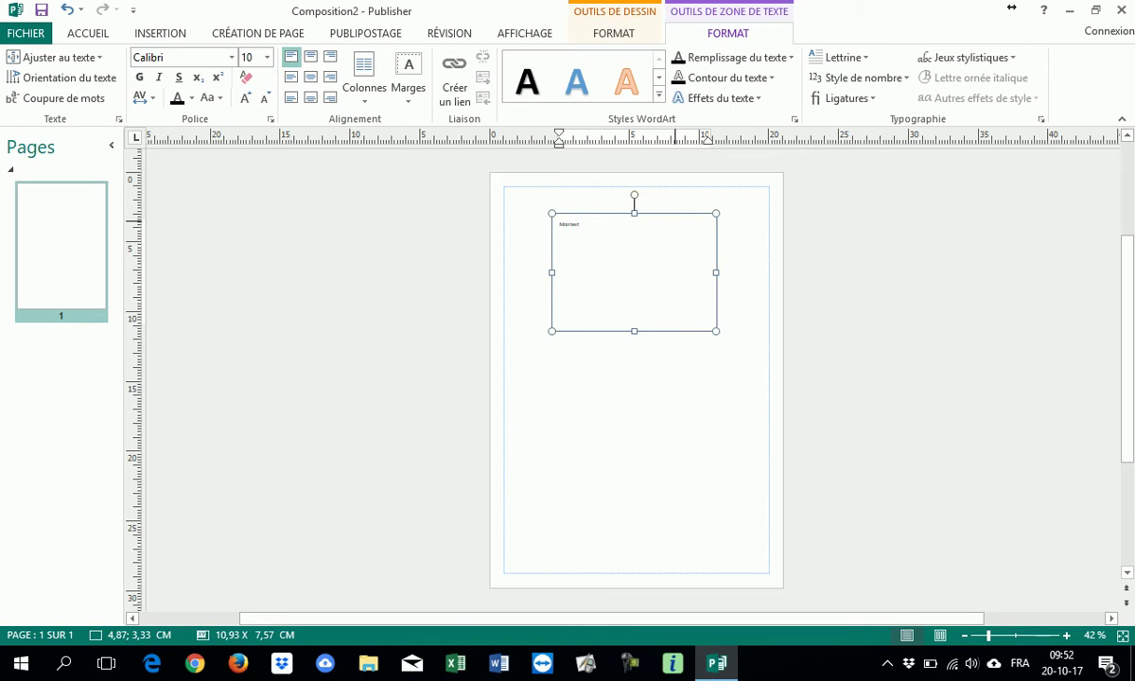
Step: Select the whole text "Mon texte" in the box and set its font size to 36
double_click(574, 225)
left_click_drag(574, 230, 537, 206)
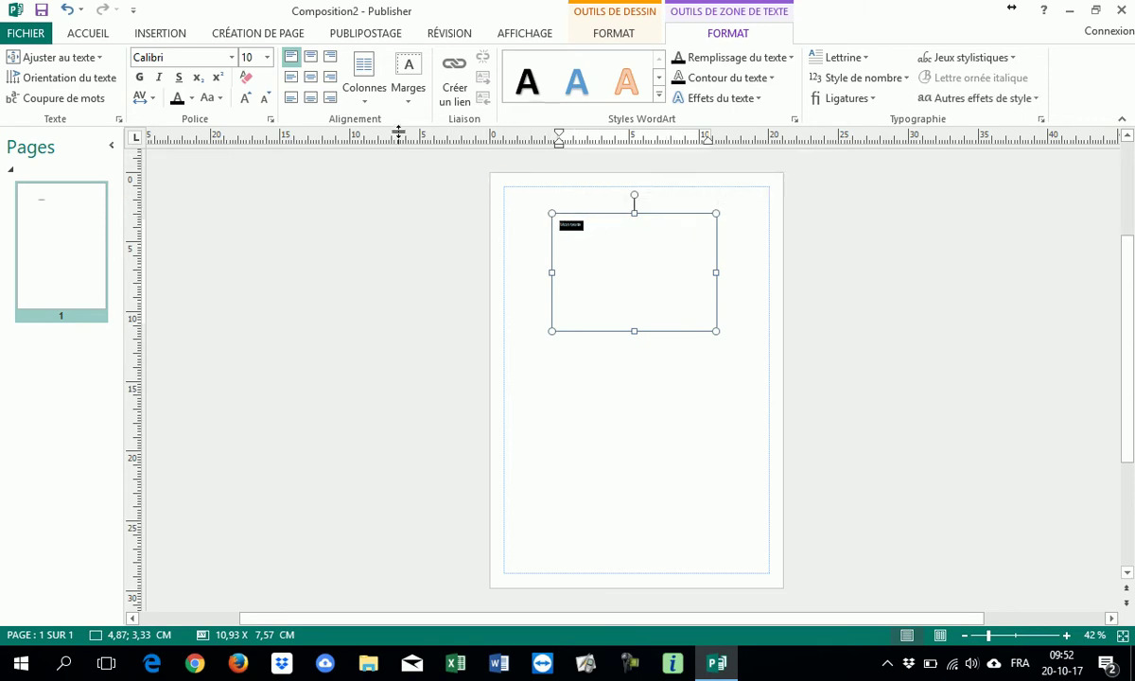
left_click(577, 222)
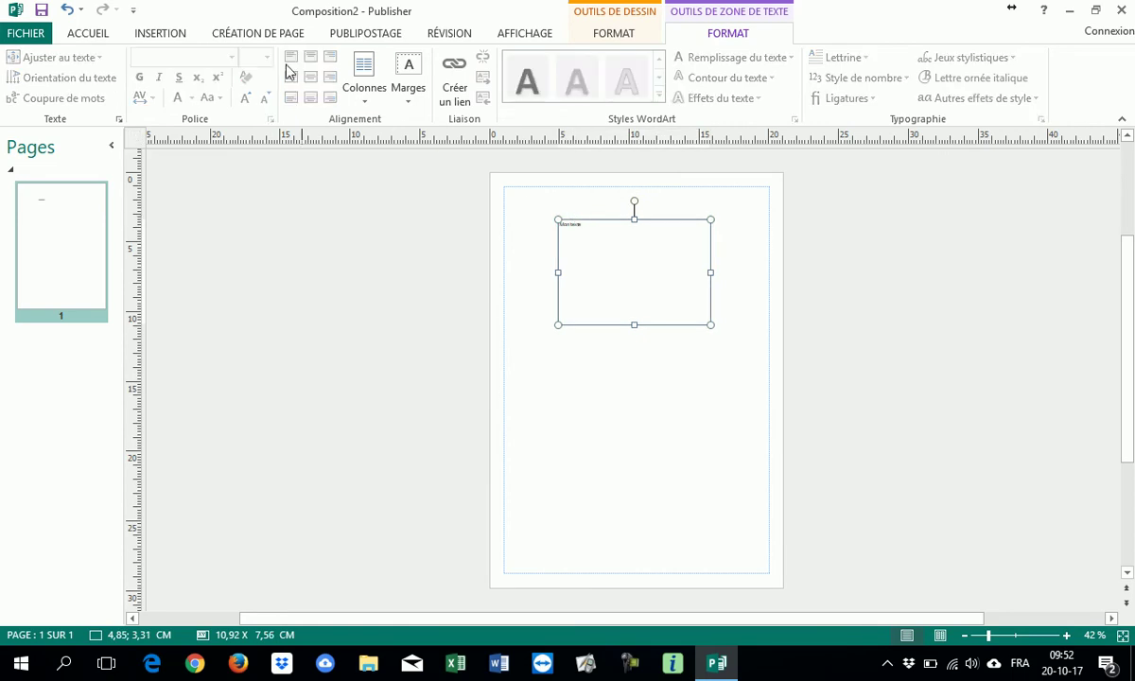
left_click_drag(585, 229, 539, 229)
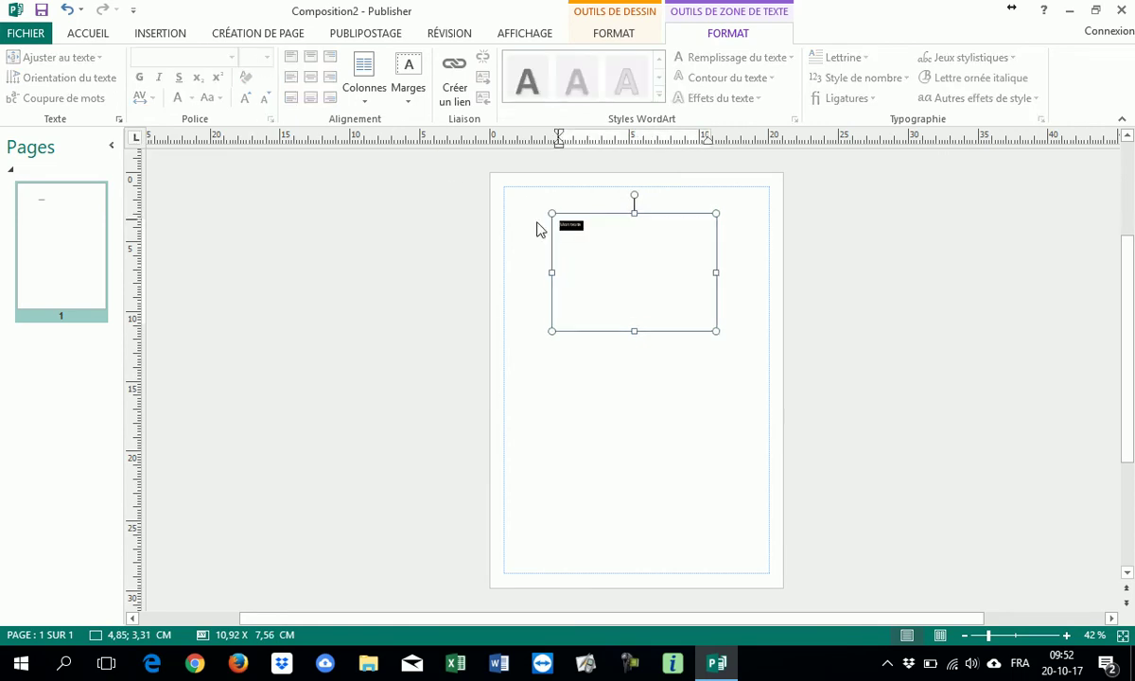
double_click(573, 226)
triple_click(574, 227)
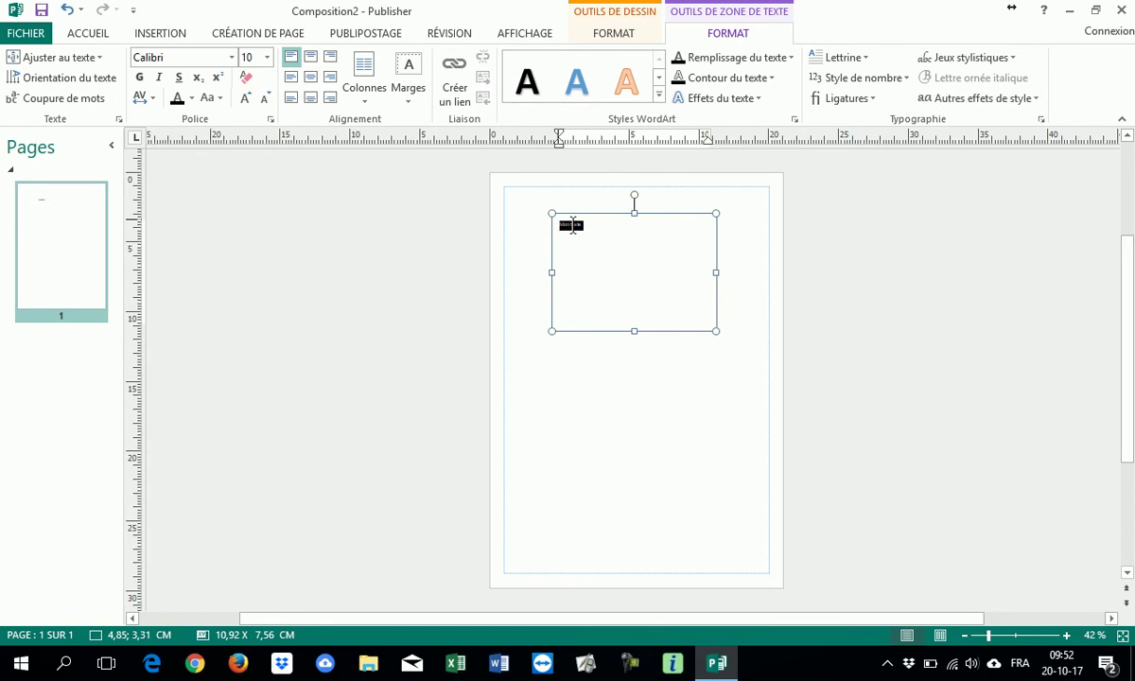
left_click(268, 59)
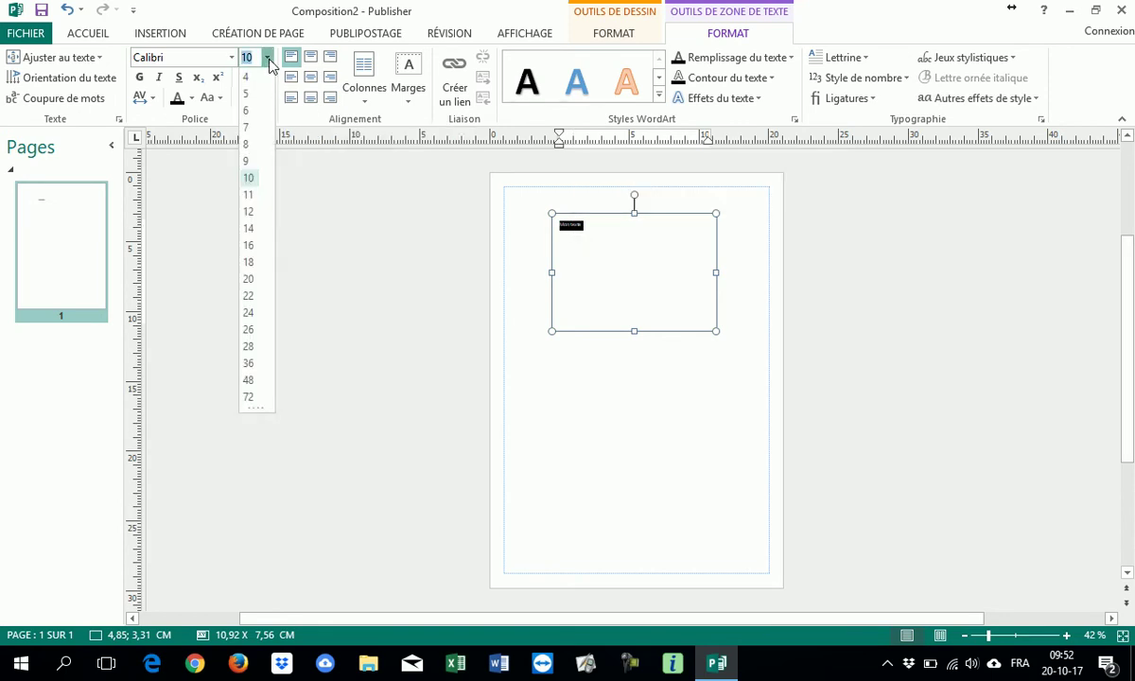
left_click(248, 364)
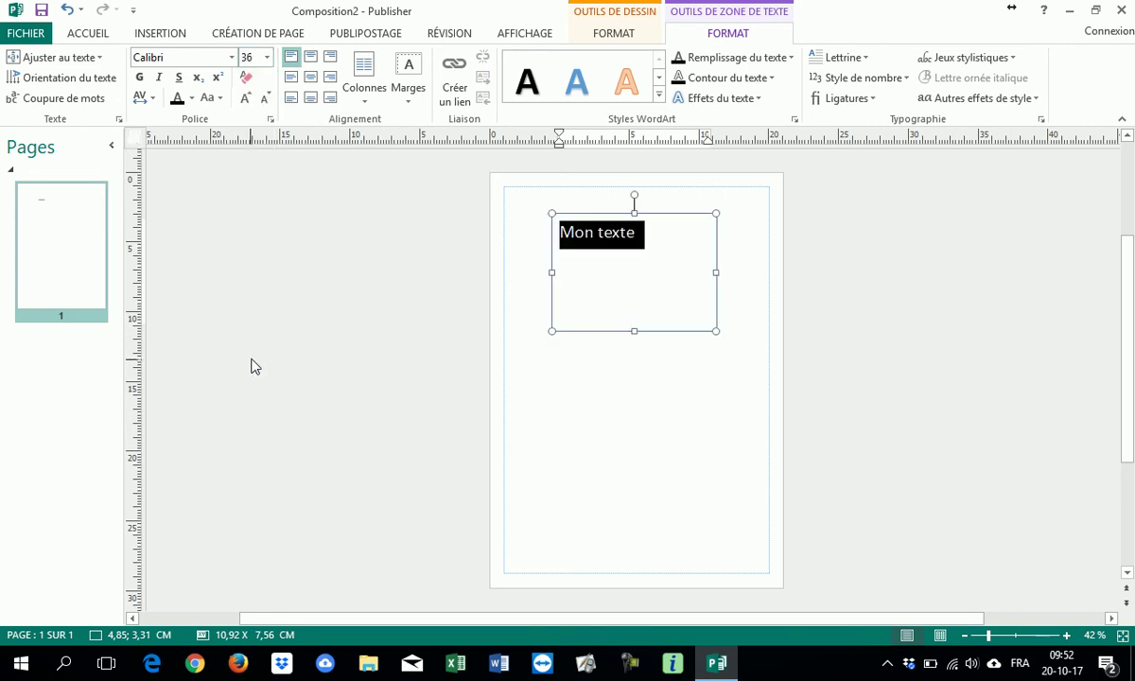
Step: Enlarge the selected text to size 48 and change its font to Britannic Bold
left_click(245, 99)
left_click(245, 98)
left_click(265, 99)
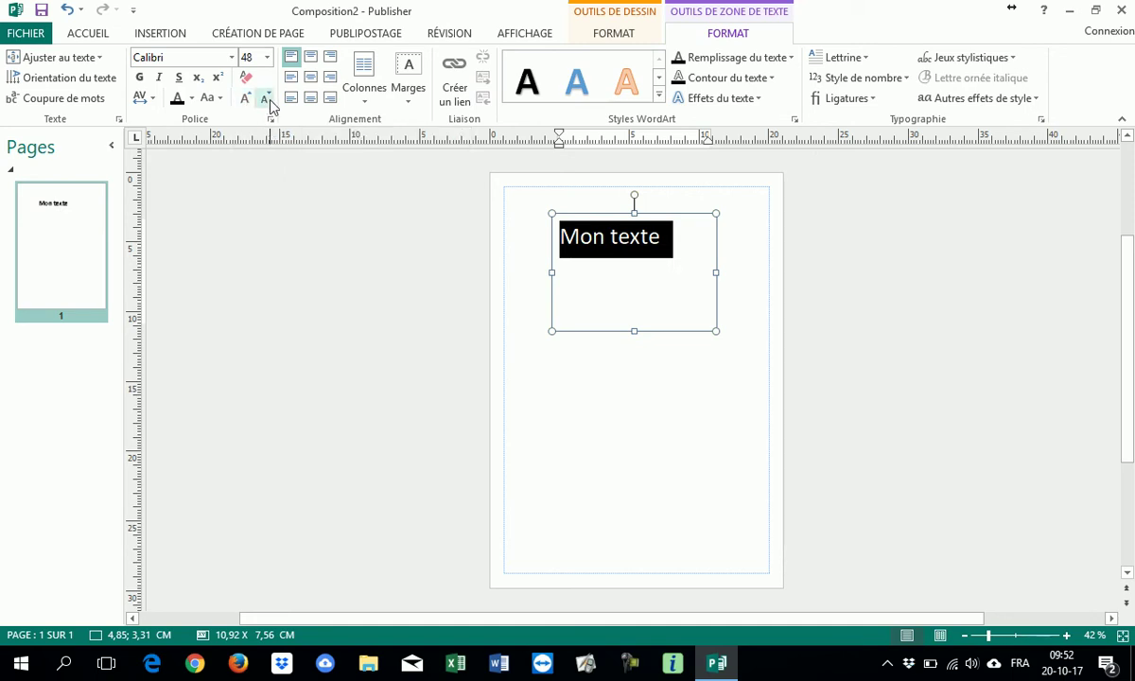
left_click(232, 57)
scroll(228, 126, "down", 10)
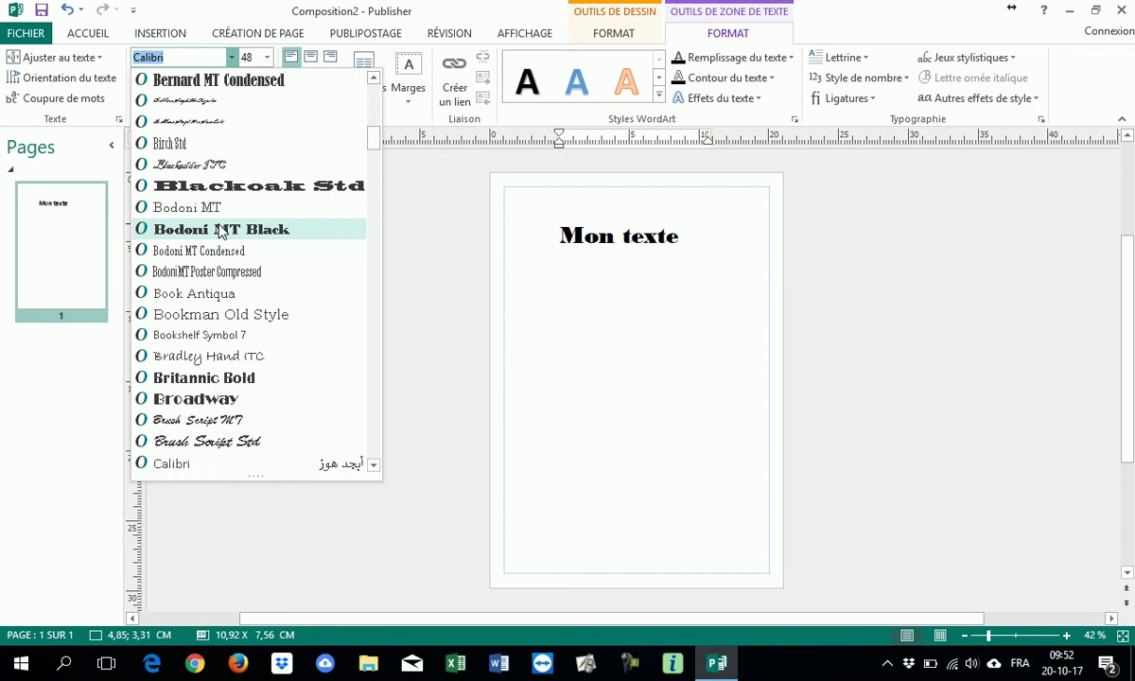
left_click(204, 377)
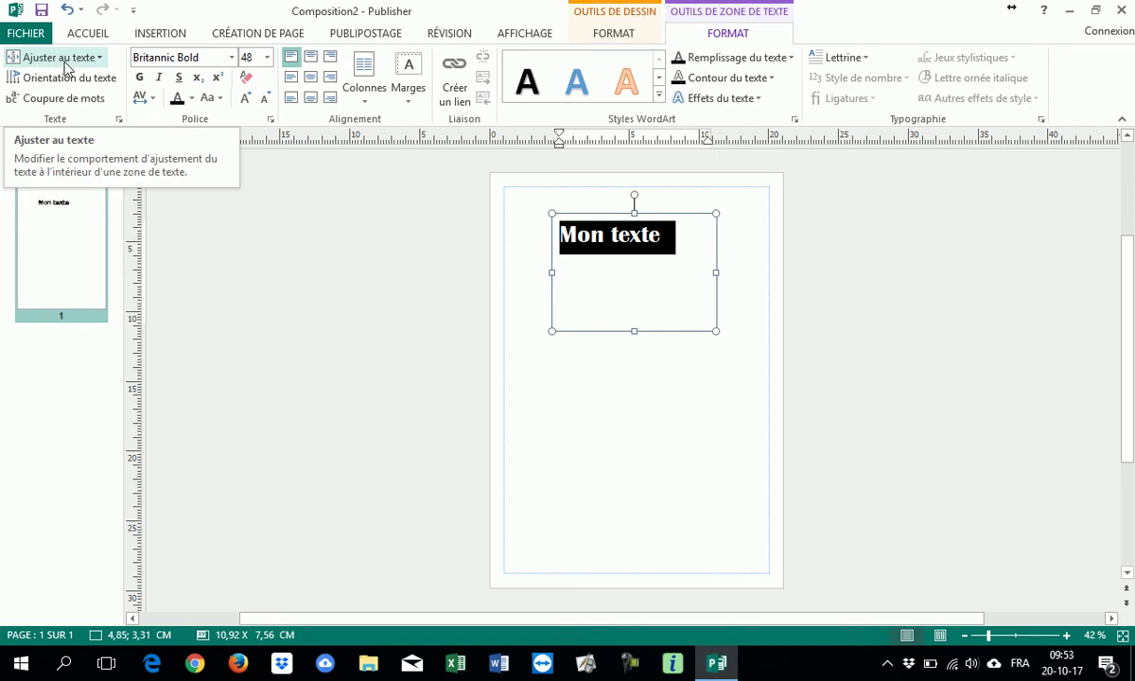
Step: Try the Ajuster text-fit option on the text box, undo it, and dismiss the Dropbox notification
left_click(102, 59)
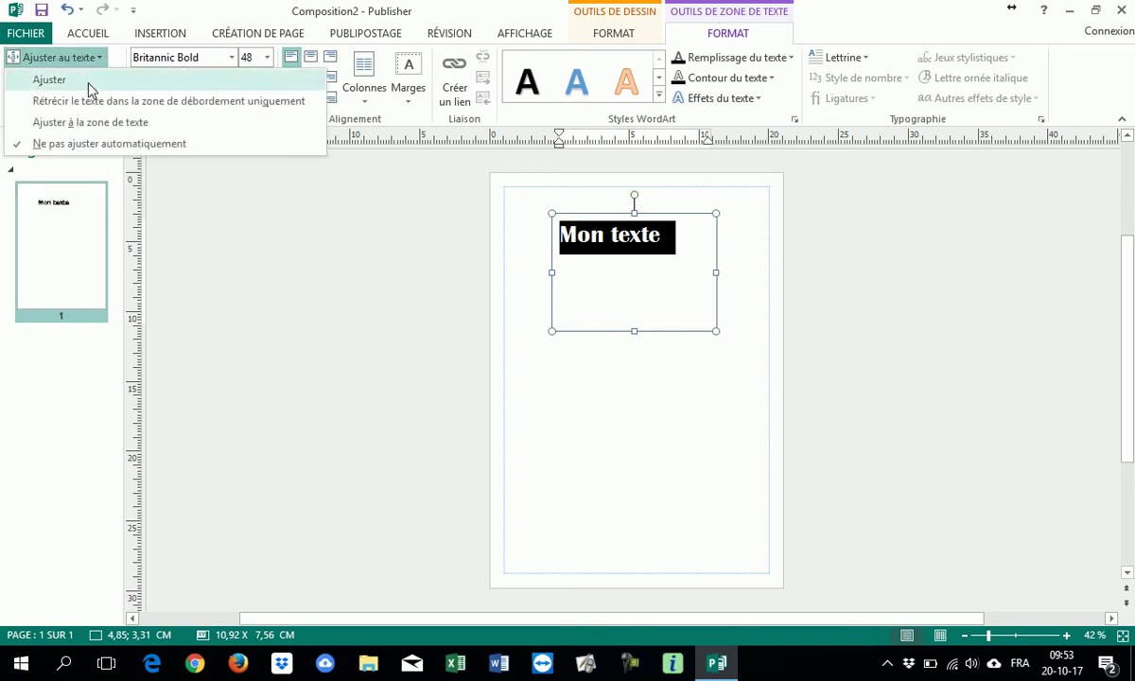
left_click(88, 81)
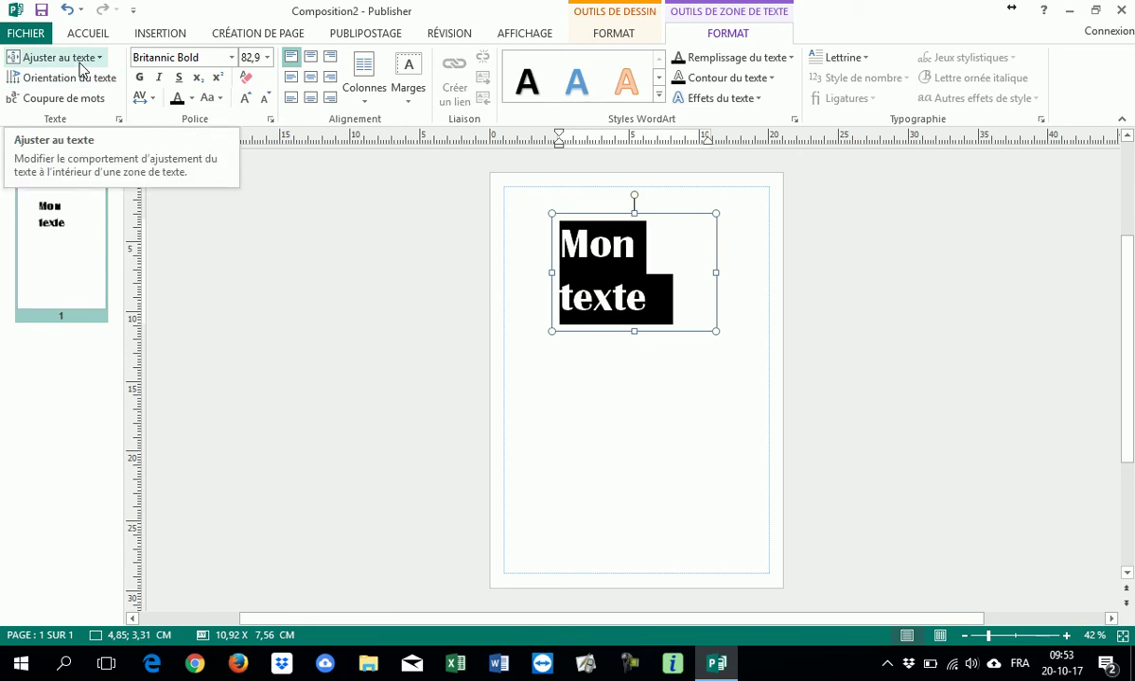
left_click(66, 9)
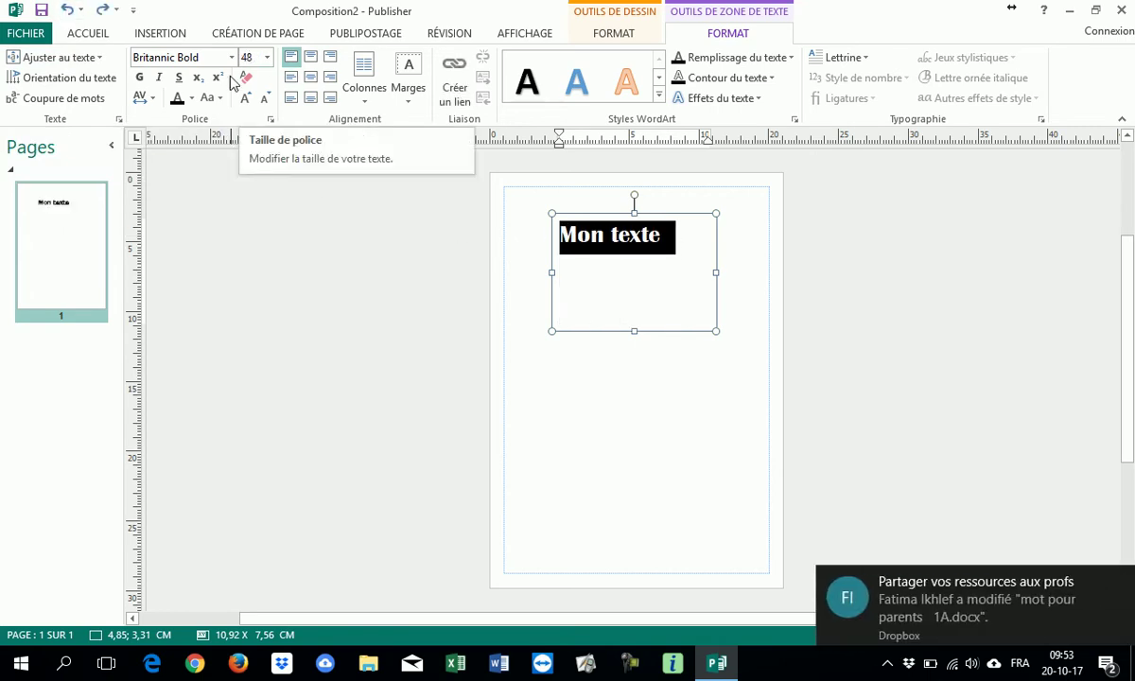
left_click(1120, 583)
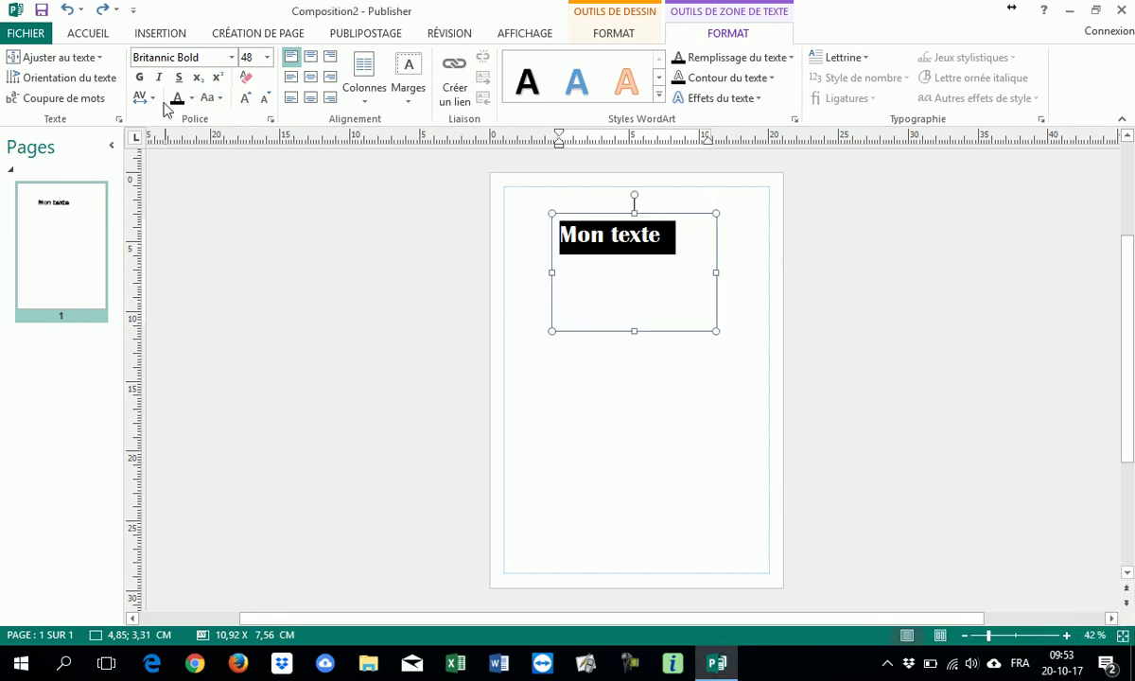
Step: Apply the Ajuster text fit and widen the text box to about 14.3 cm, reaching the page's left margin
left_click(91, 59)
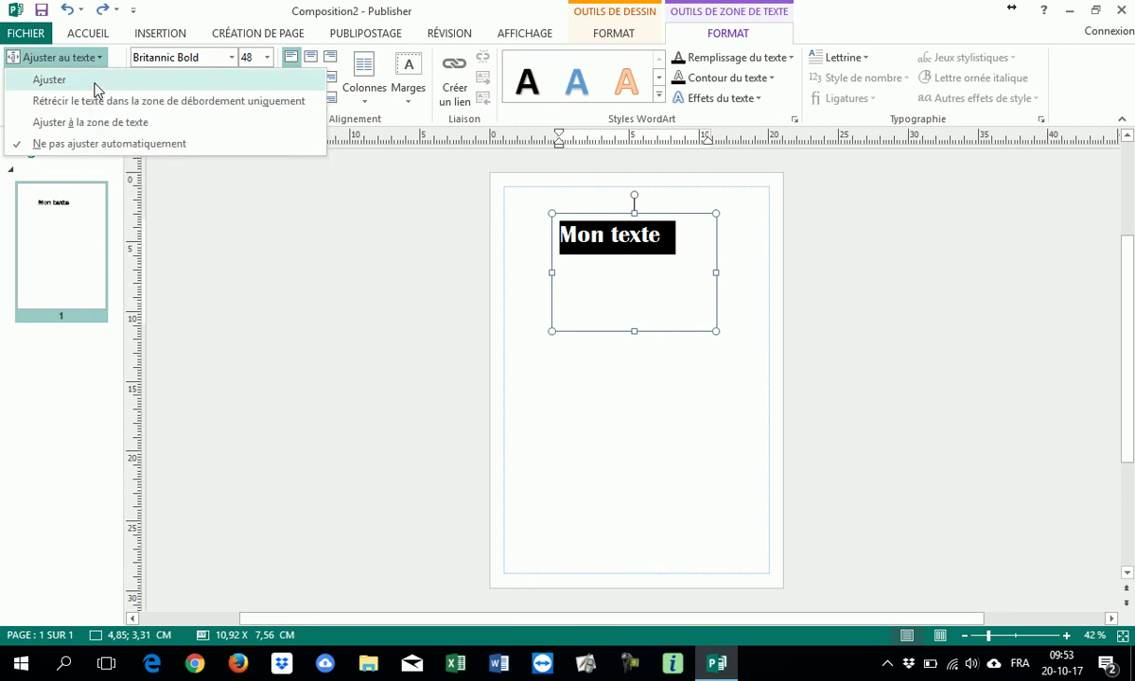
left_click(49, 79)
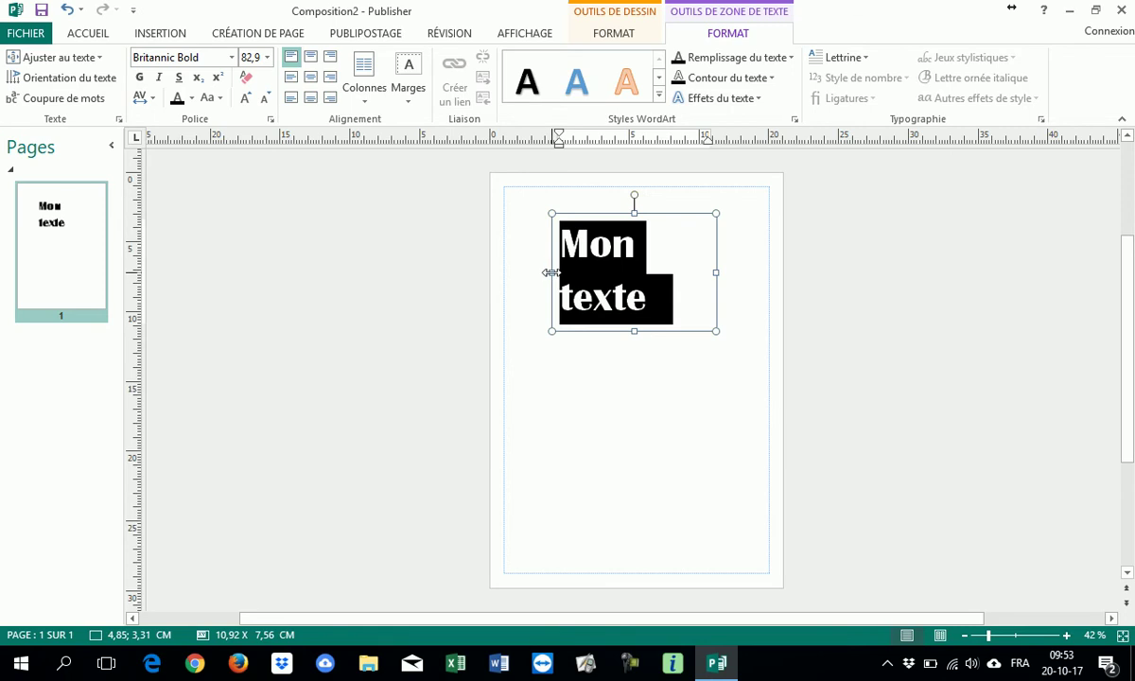
left_click_drag(551, 272, 504, 274)
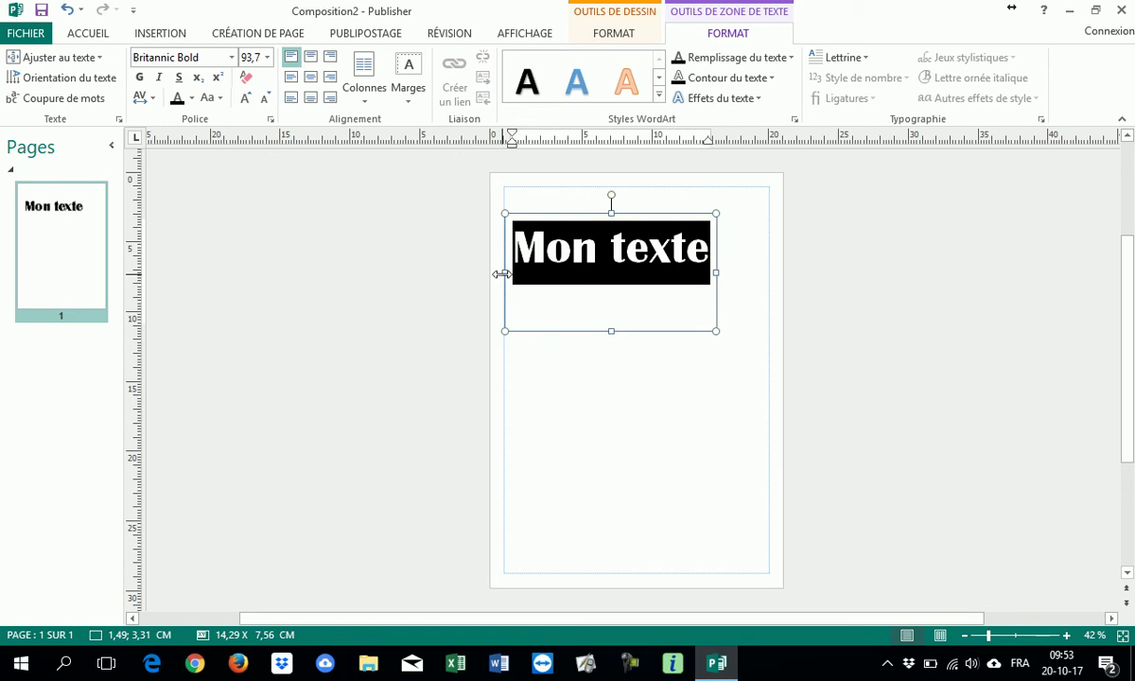
Step: Move the text box to the upper-right corner of the page margins and reduce its height to about 4.3 cm
left_click(526, 333)
left_click_drag(534, 339, 577, 310)
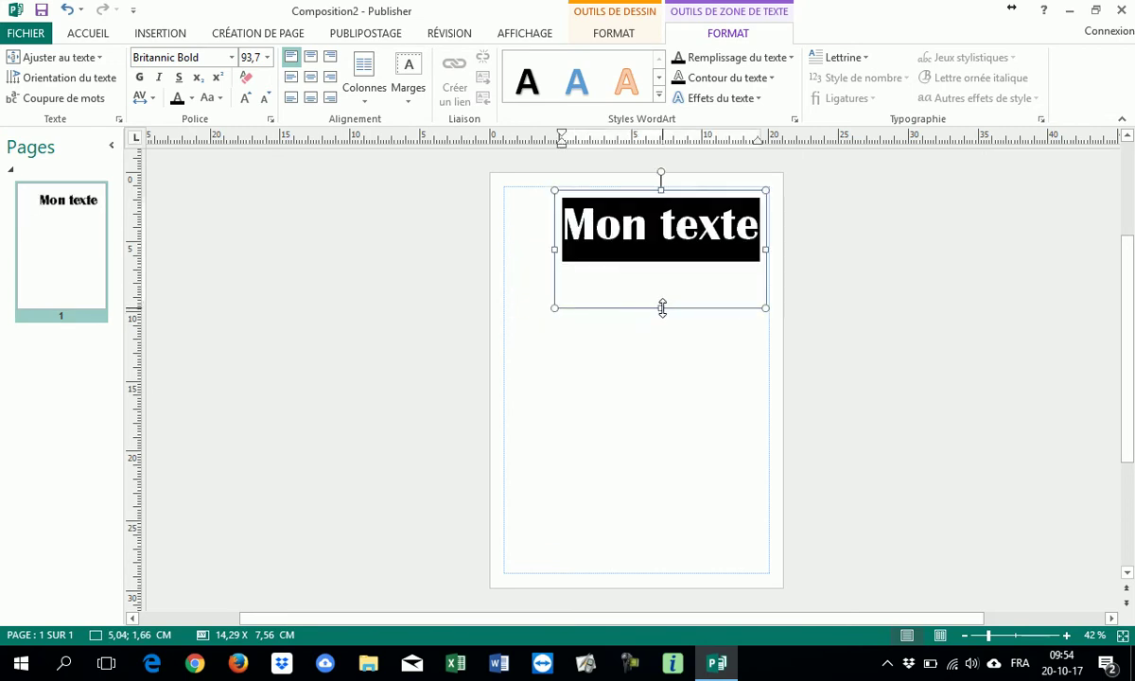
left_click_drag(662, 307, 663, 264)
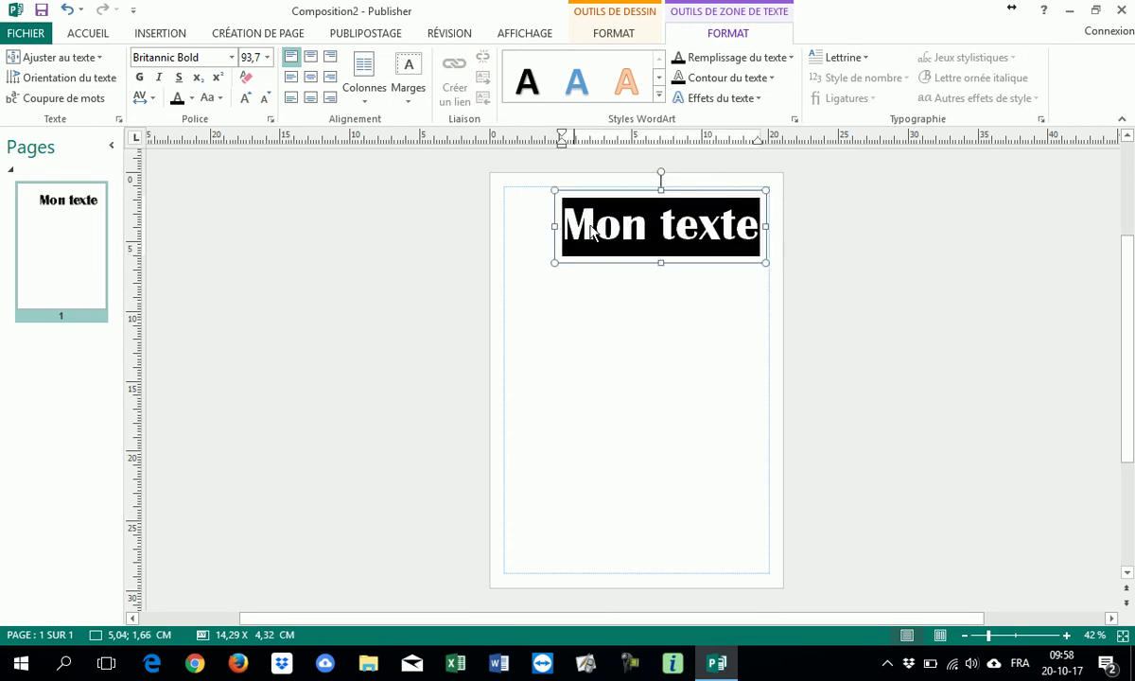
Step: Switch the text in the box to vertical orientation
left_click(99, 59)
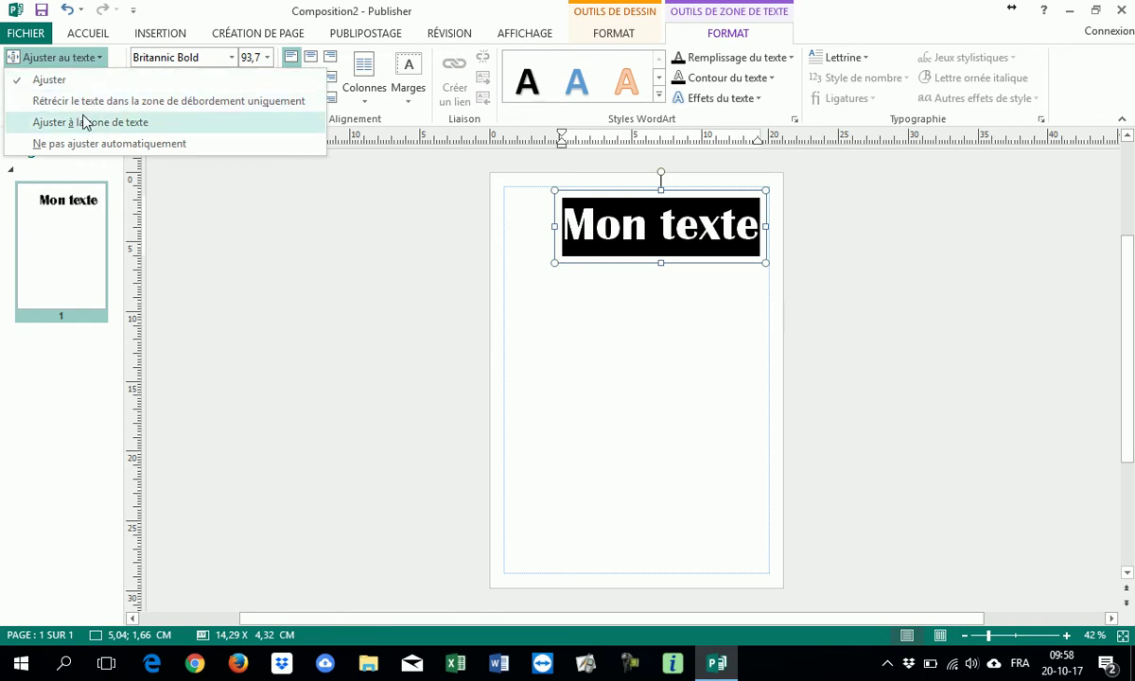
left_click(209, 185)
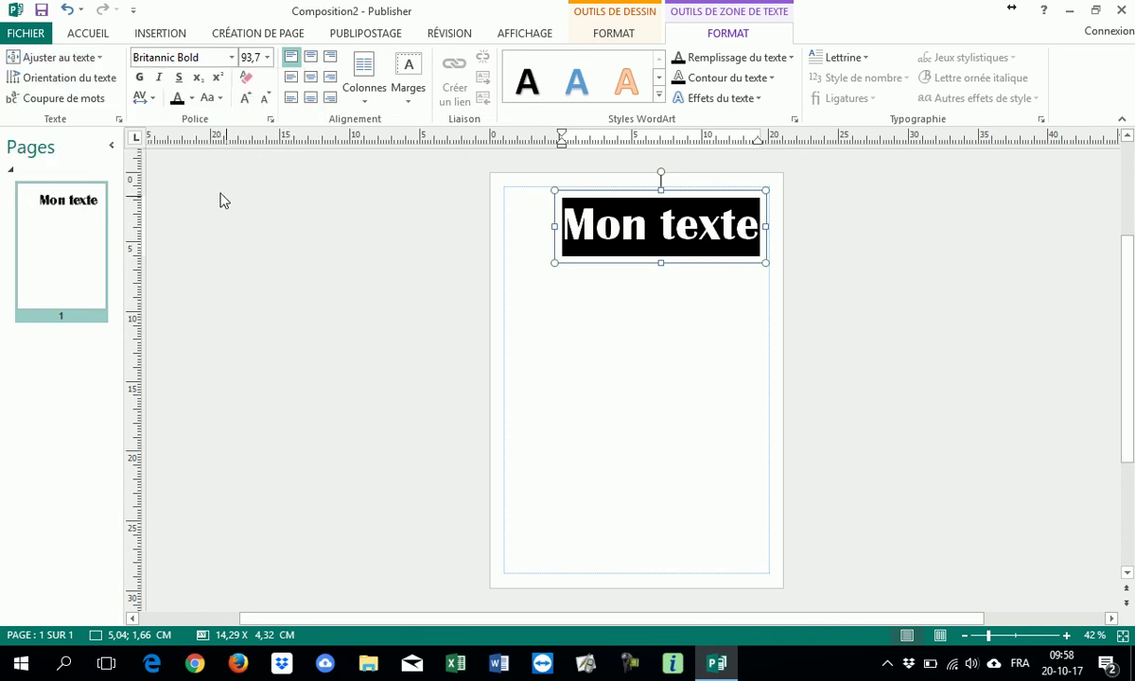
left_click(98, 79)
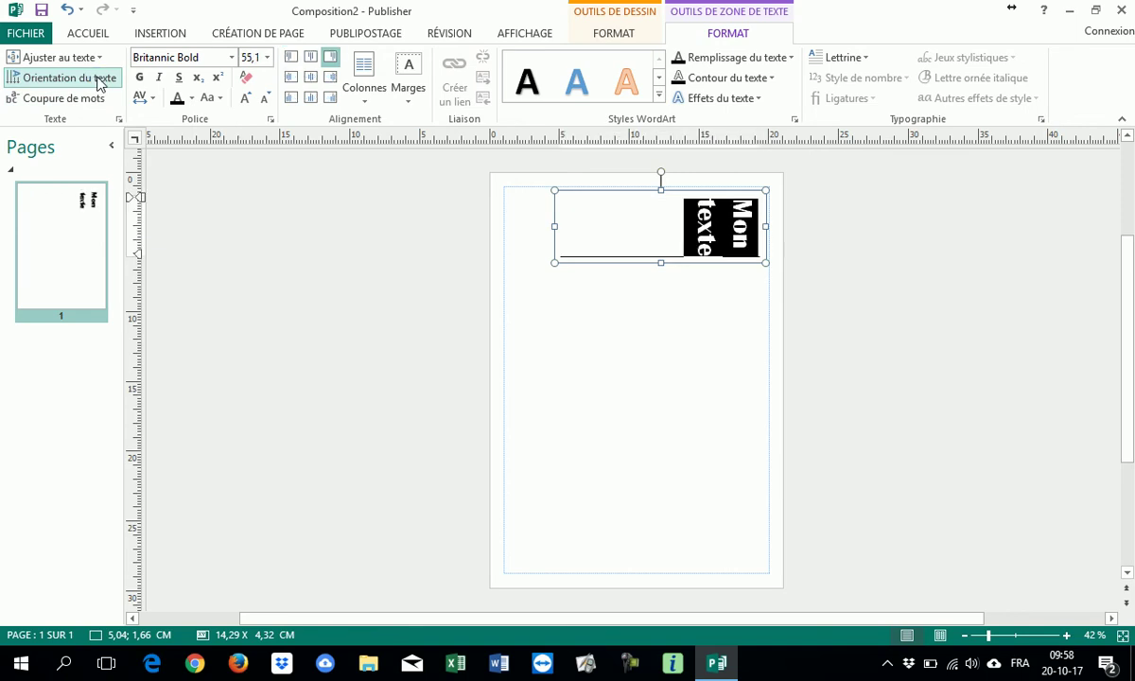
left_click(98, 80)
left_click(98, 79)
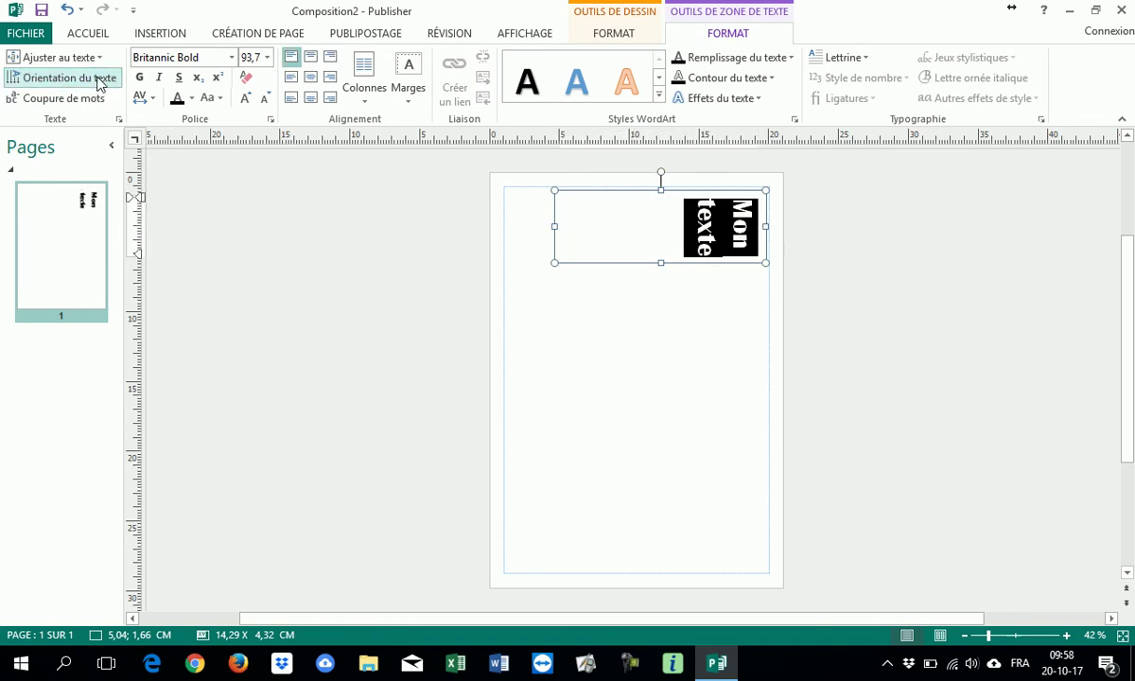
Step: Reshape the text box into a tall, narrow column about 5 cm wide and 25.5 cm high along the right margin
left_click_drag(660, 262, 669, 368)
left_click_drag(555, 279, 644, 280)
left_click(720, 442)
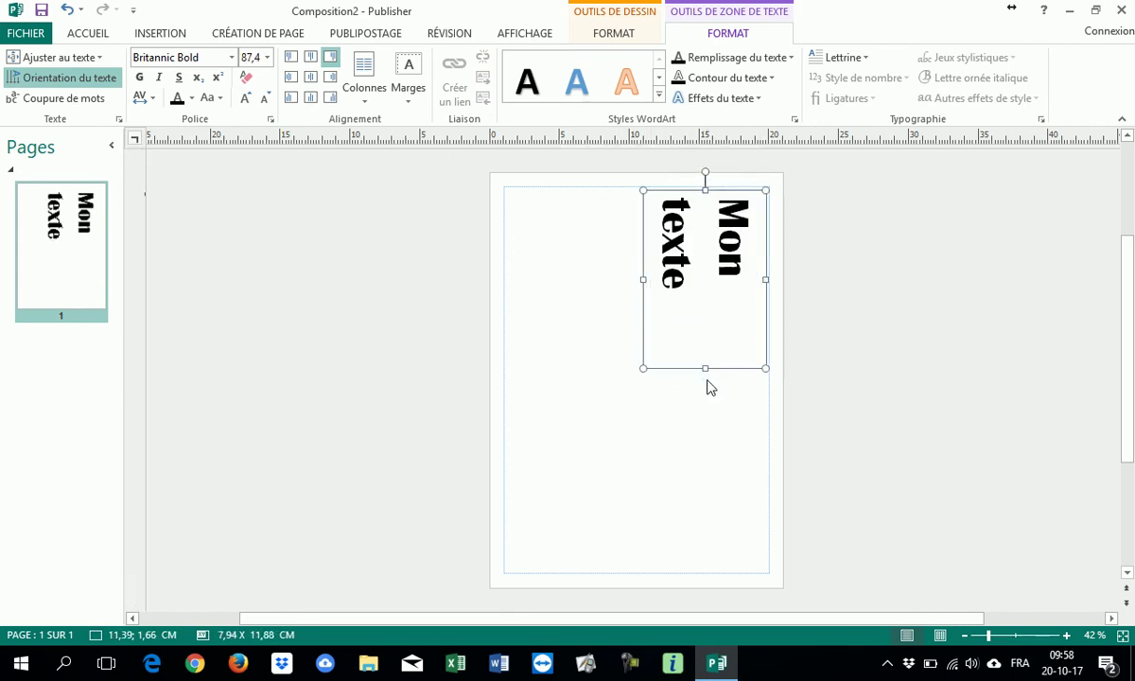
left_click(705, 317)
left_click_drag(710, 378, 731, 559)
left_click_drag(643, 374, 684, 373)
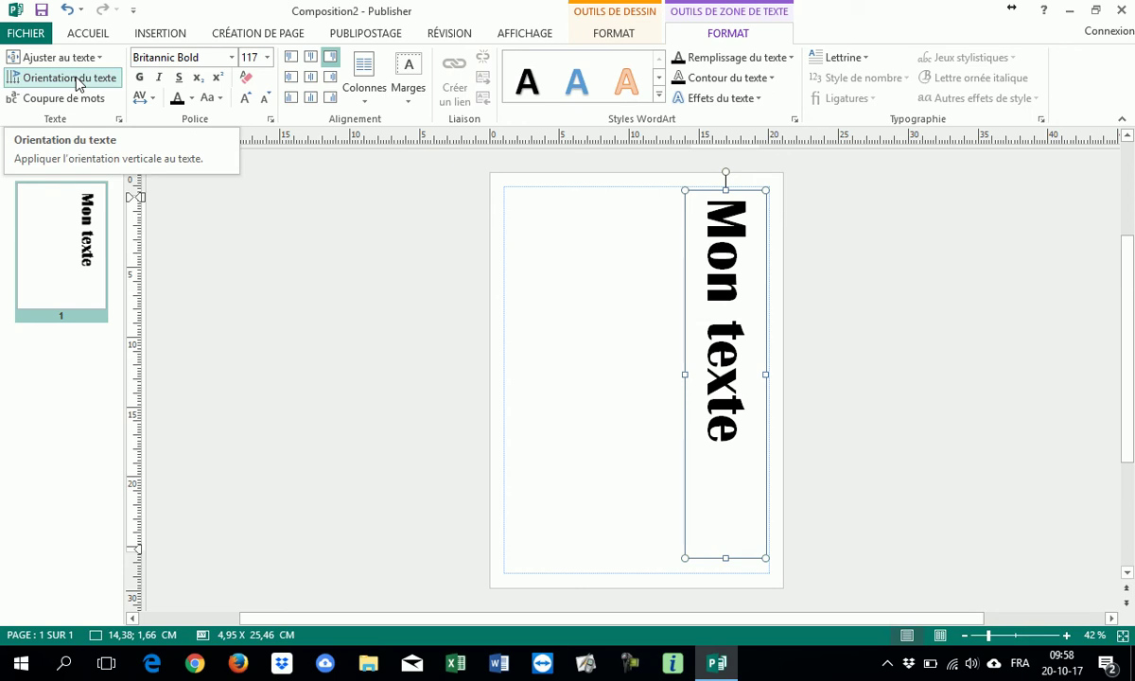
Step: Toggle the text to horizontal orientation and back to vertical
left_click(78, 83)
left_click(78, 83)
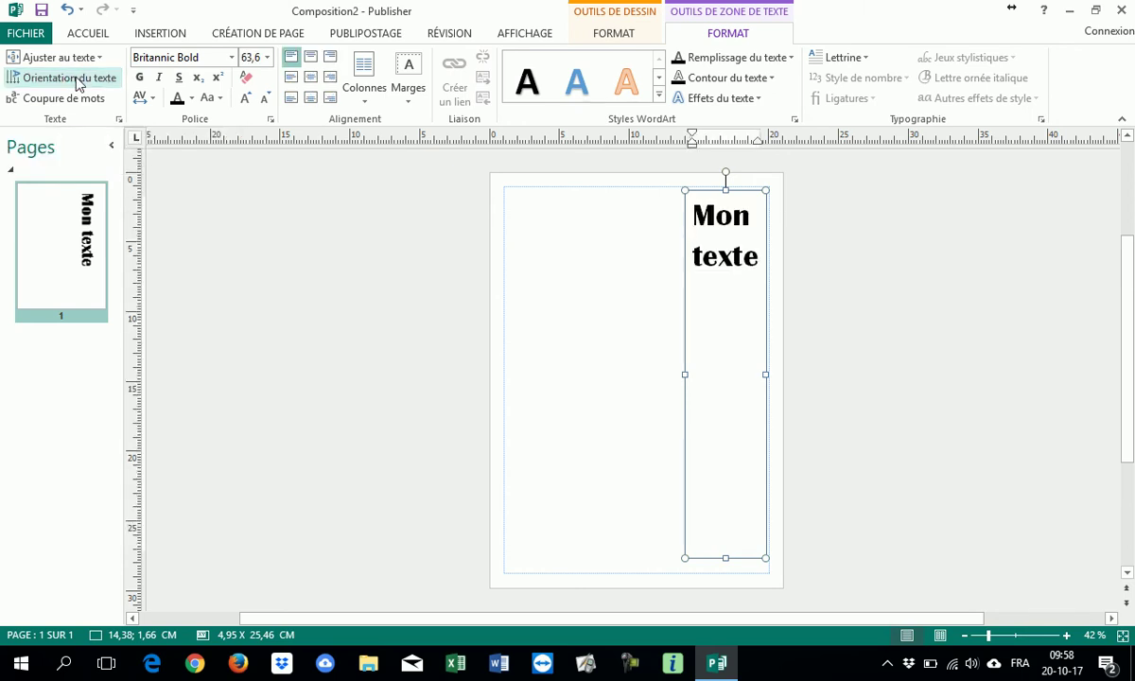
left_click(78, 83)
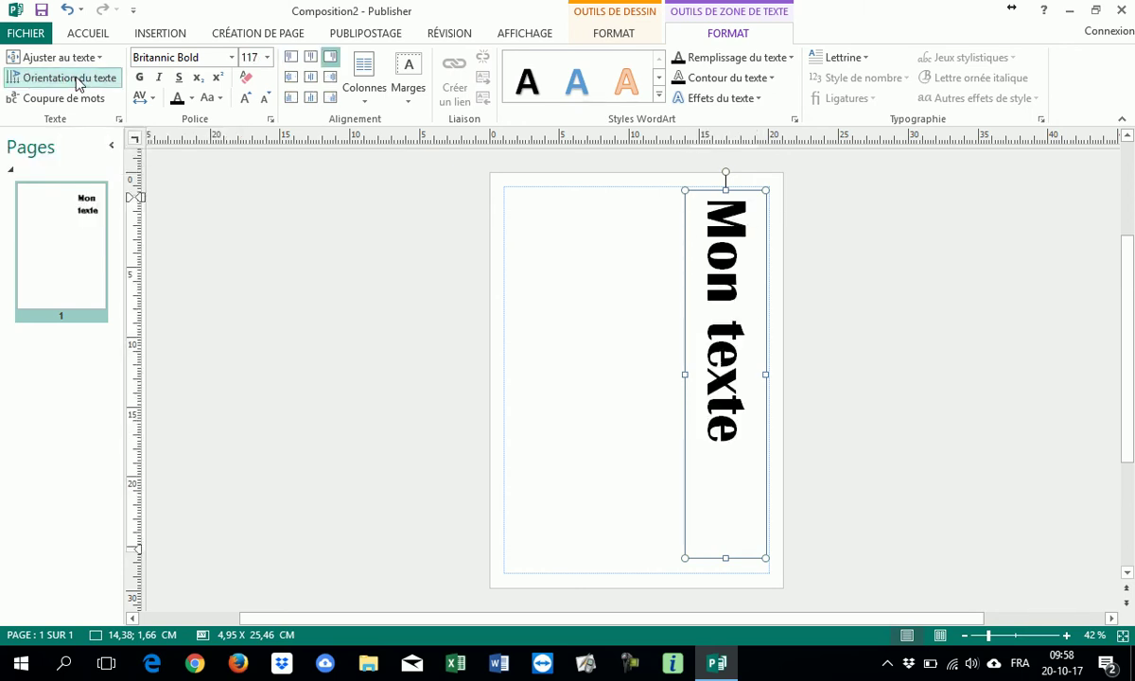
Step: Set the text fit to "Ne pas ajuster automatiquement" and reapply it with the entire vertical text selected
left_click(94, 57)
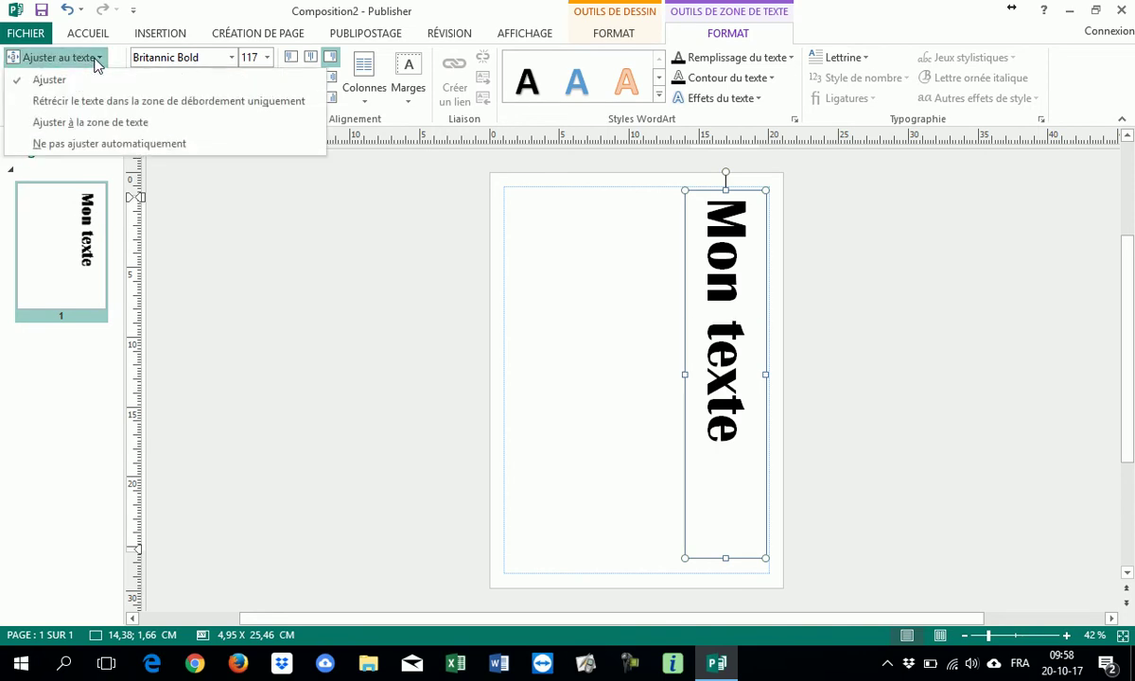
left_click(93, 143)
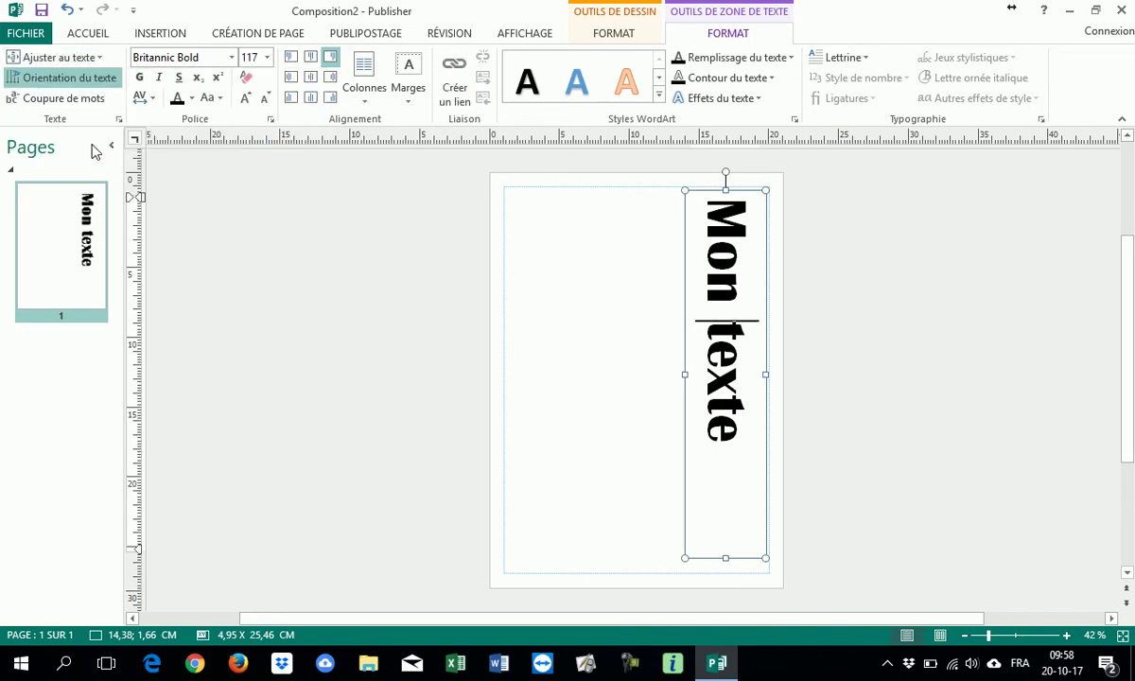
left_click(700, 194)
left_click(29, 34)
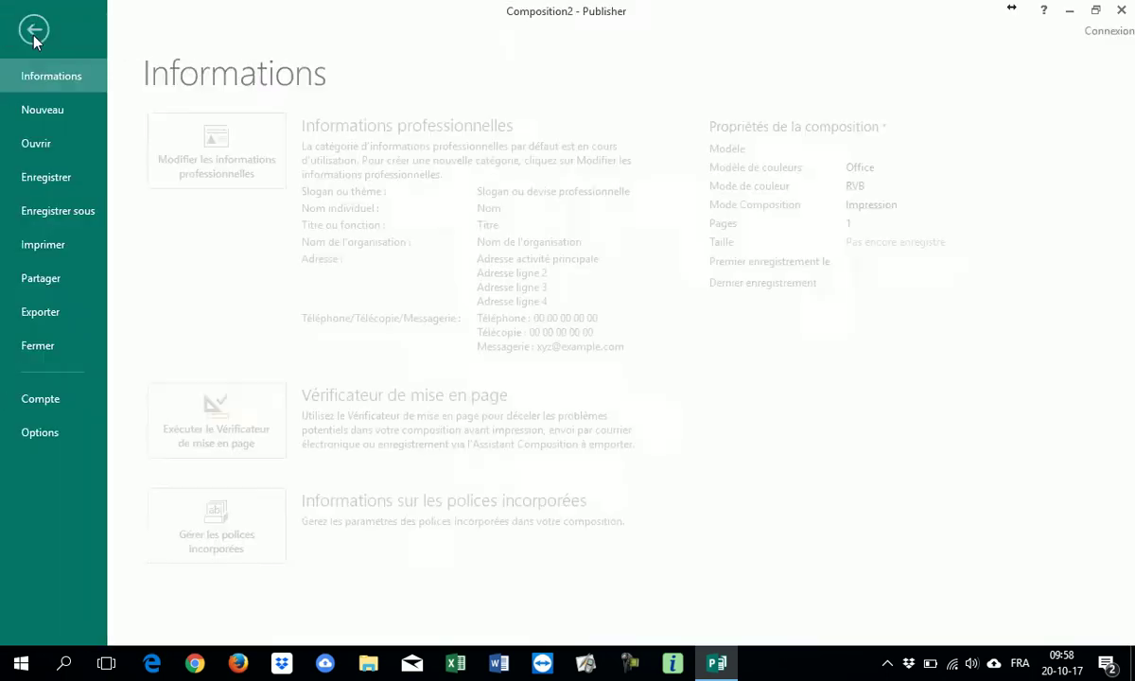
left_click(32, 31)
left_click_drag(710, 200, 704, 444)
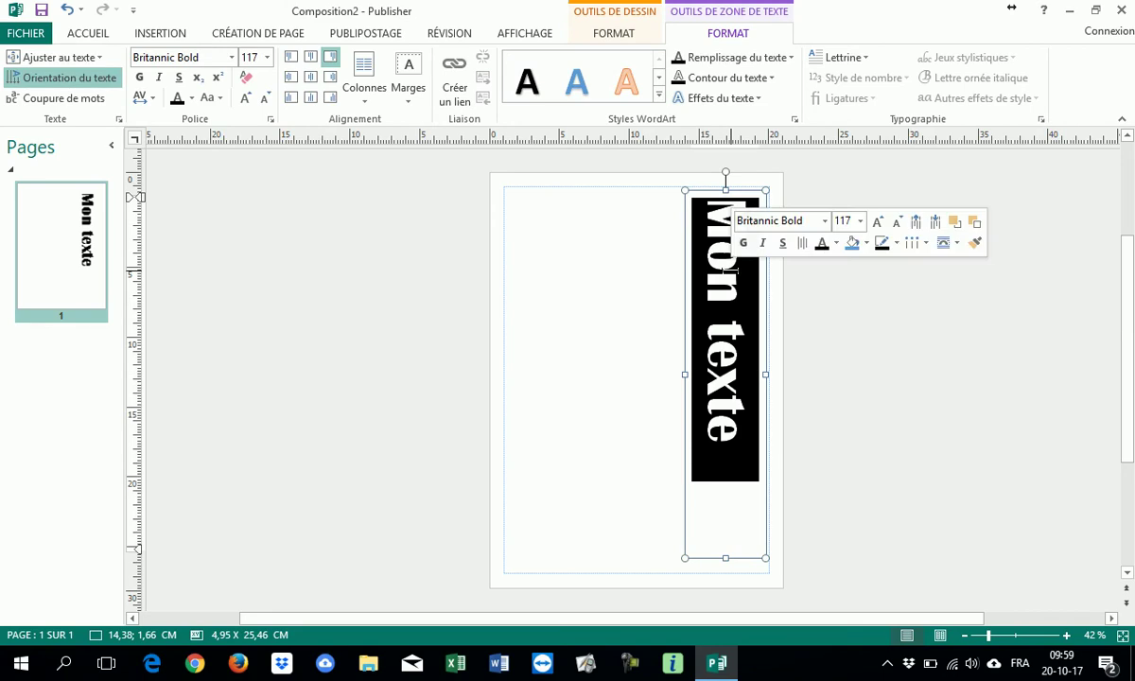
left_click(100, 58)
left_click(85, 145)
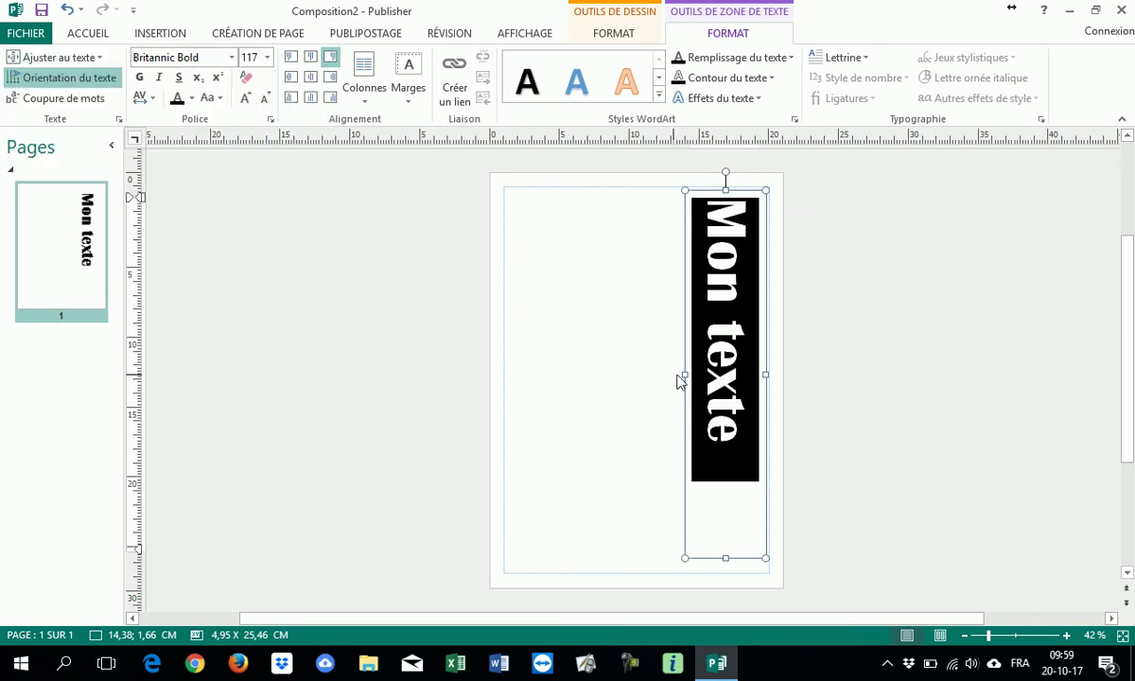
Step: Widen and shorten the vertical text box to about 5.4 cm wide and 18.9 cm high
mouse_move(685, 375)
left_mouse_down()
mouse_move(609, 377)
mouse_move(685, 383)
mouse_move(661, 375)
mouse_move(678, 376)
left_mouse_up()
triple_click(707, 416)
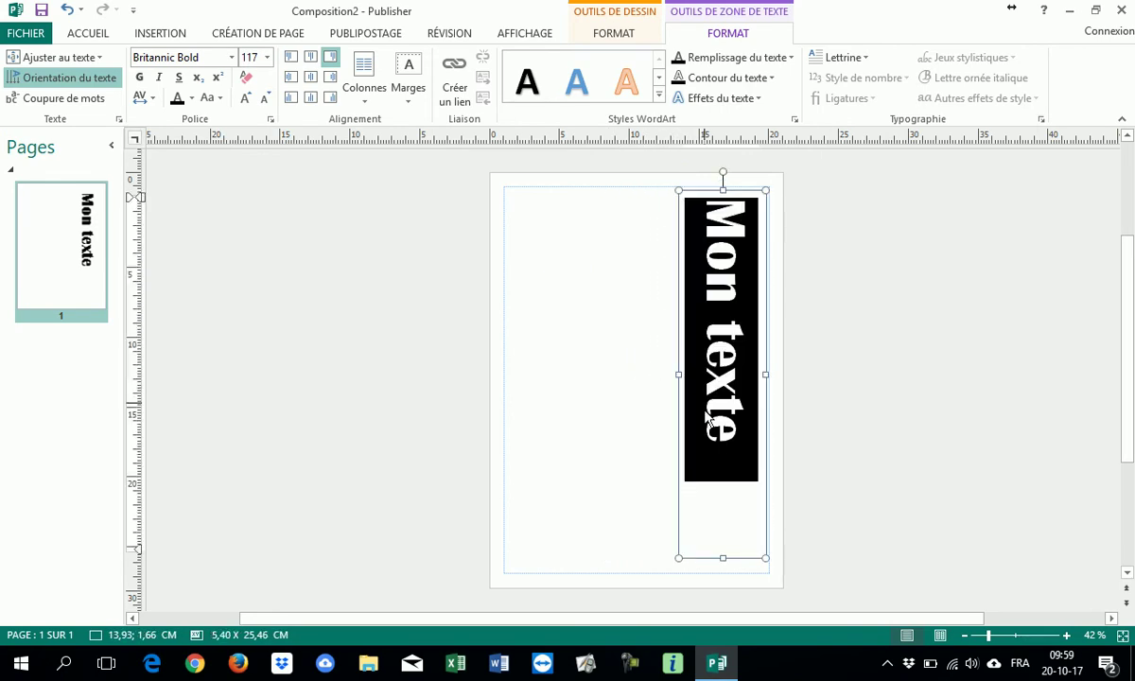
left_click(719, 548)
left_click_drag(722, 525, 724, 466)
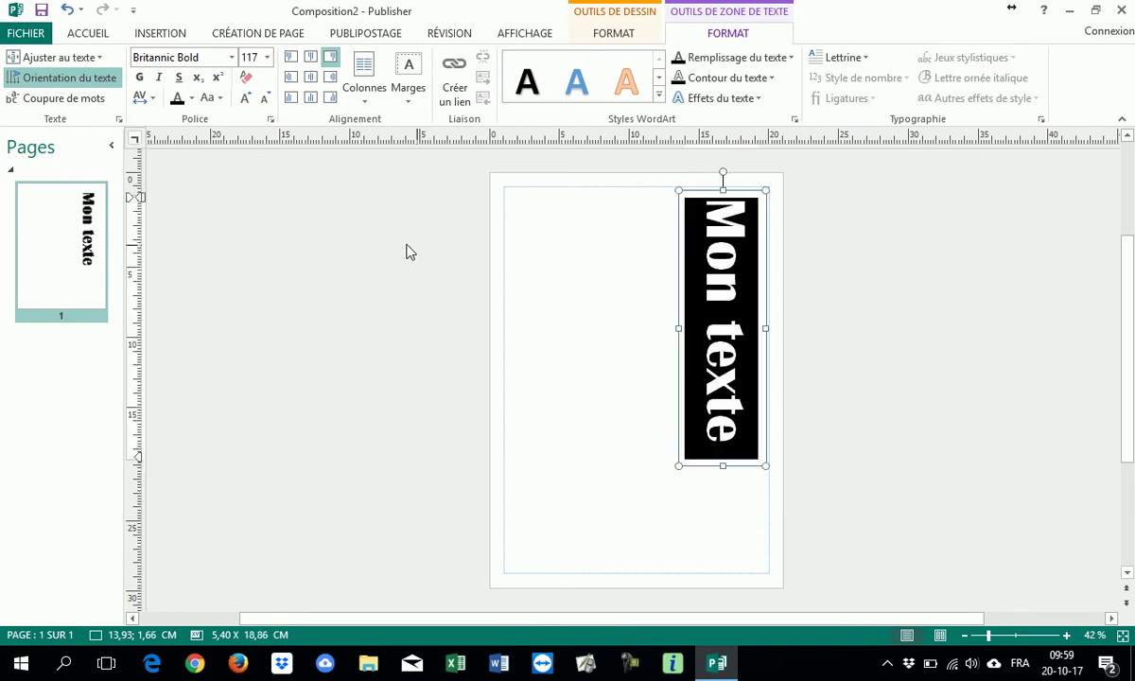
Step: Switch the text to horizontal orientation and reshape the box to about 18.2 cm wide and 5.4 cm high
left_click(90, 79)
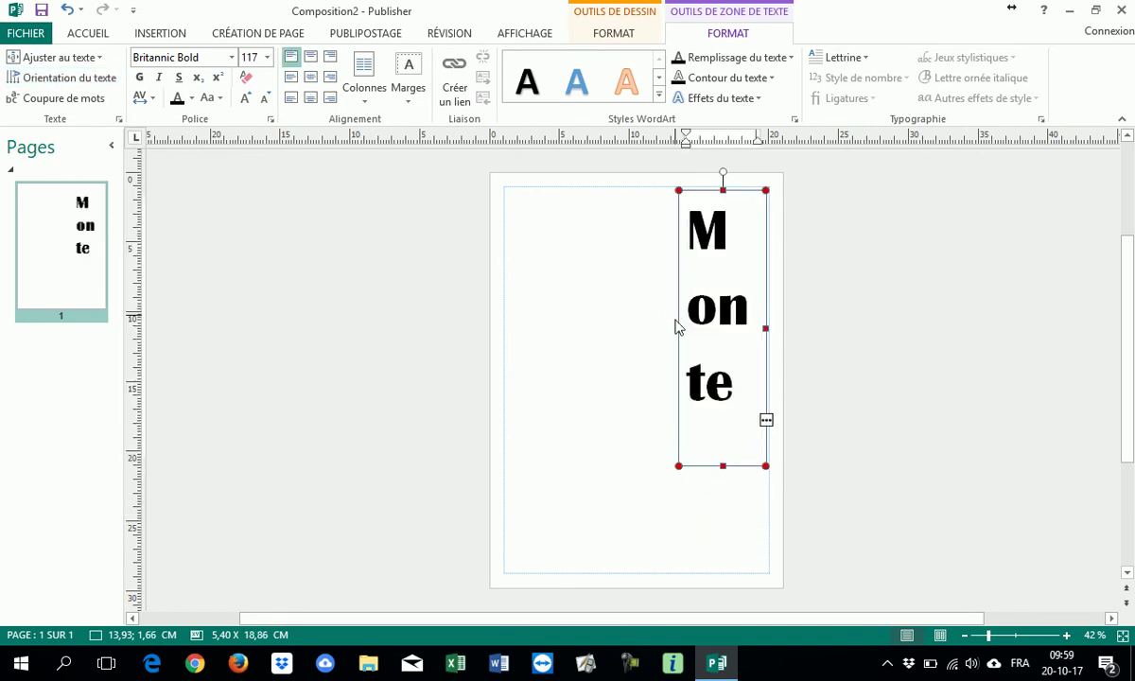
left_click_drag(678, 327, 523, 329)
left_click_drag(643, 462, 629, 363)
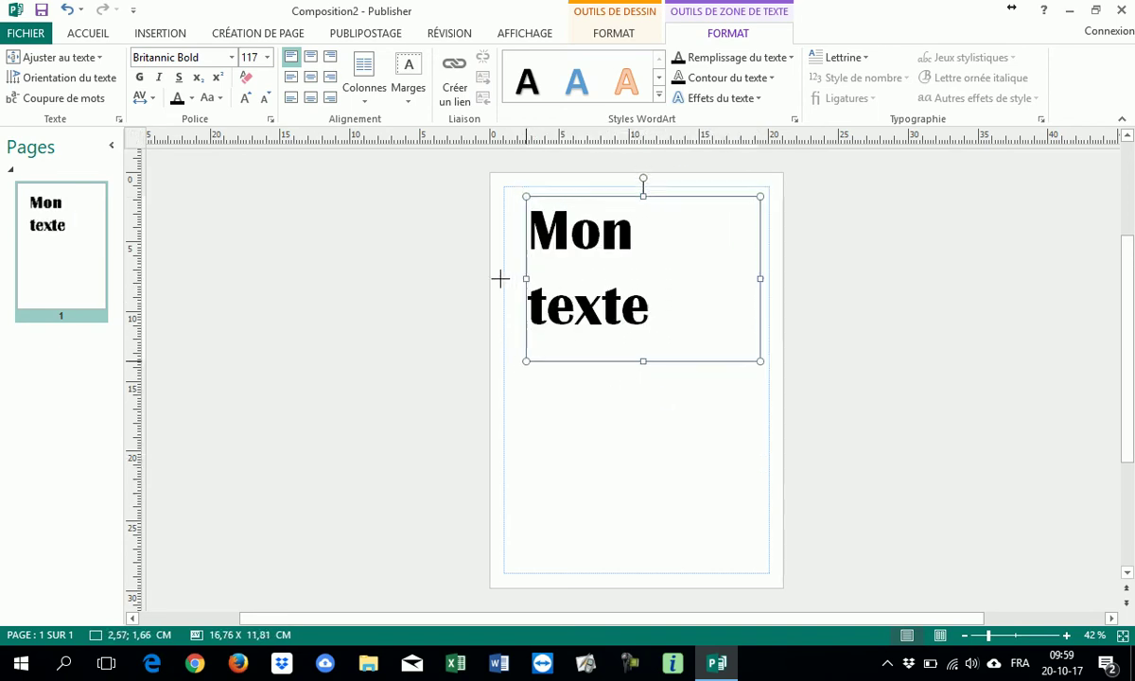
left_click_drag(525, 278, 507, 279)
left_click_drag(632, 362, 628, 279)
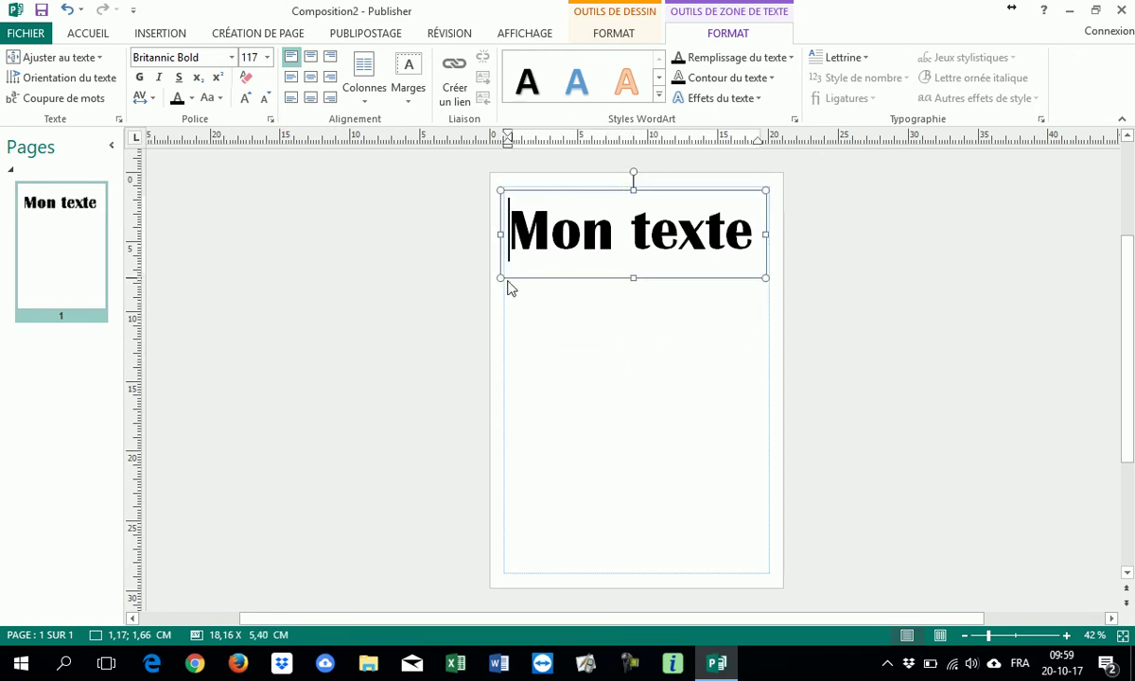
Step: Enlarge the text box to about 19 × 11.7 cm and place it about 1 cm from the page's left and top edges
left_click_drag(500, 280, 360, 367)
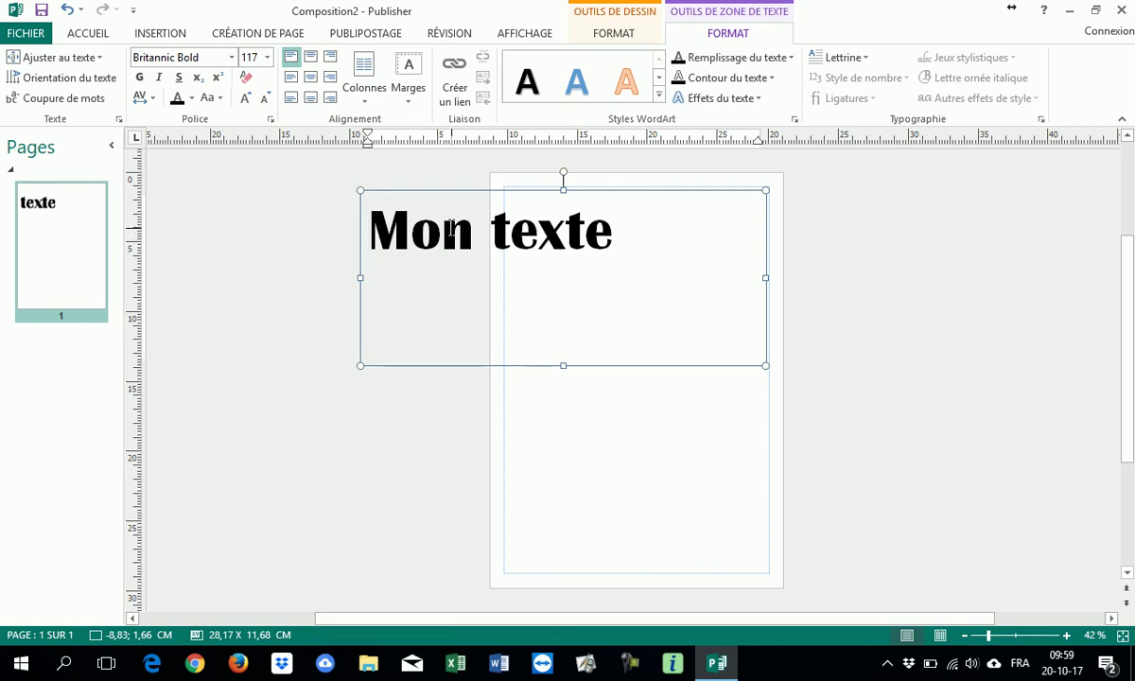
left_click_drag(480, 195, 287, 263)
left_click_drag(567, 347, 445, 350)
left_click_drag(377, 268, 704, 185)
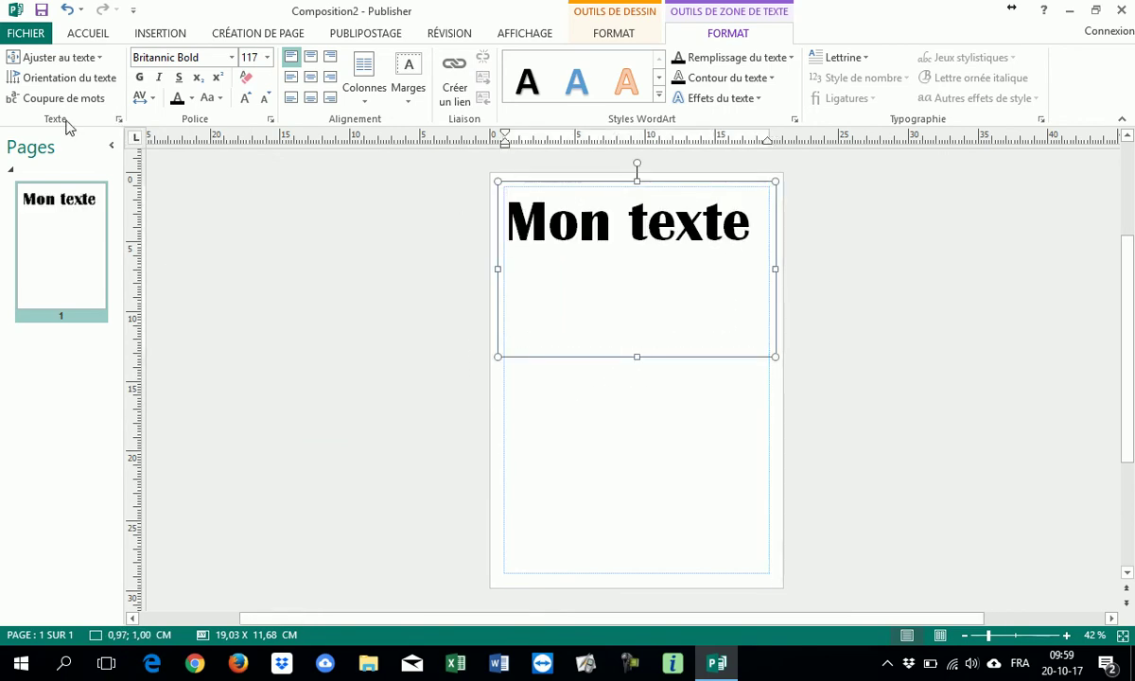
Step: Set the character spacing of the entire text to "Espacé"
key("ctrl+a")
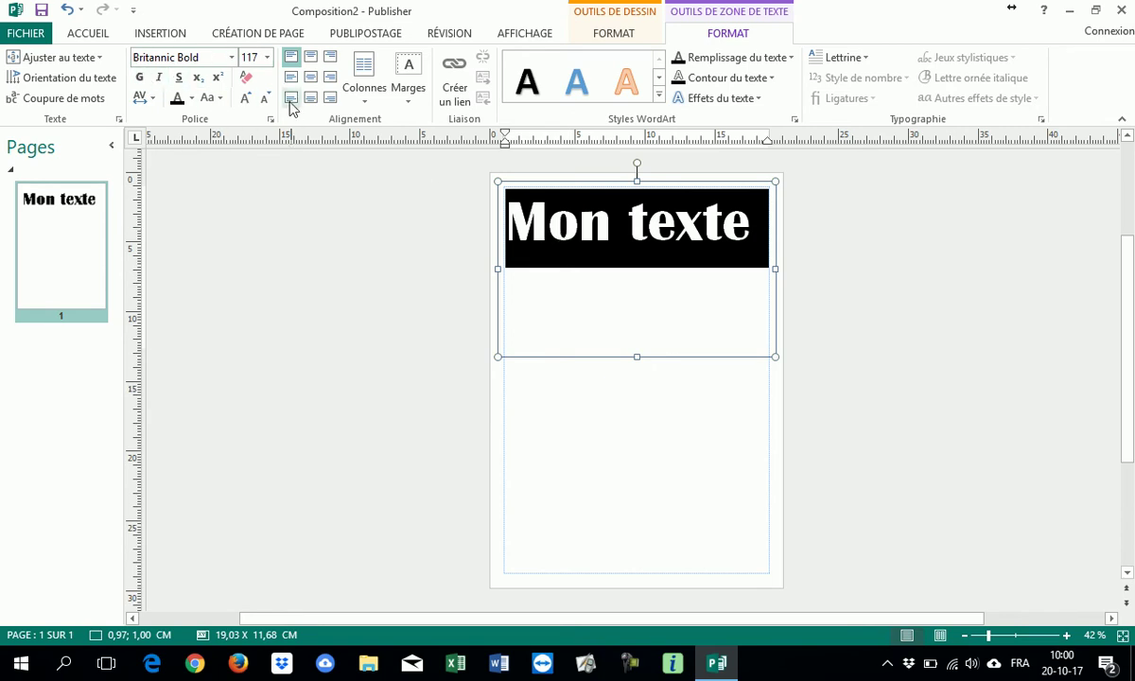
left_click(153, 100)
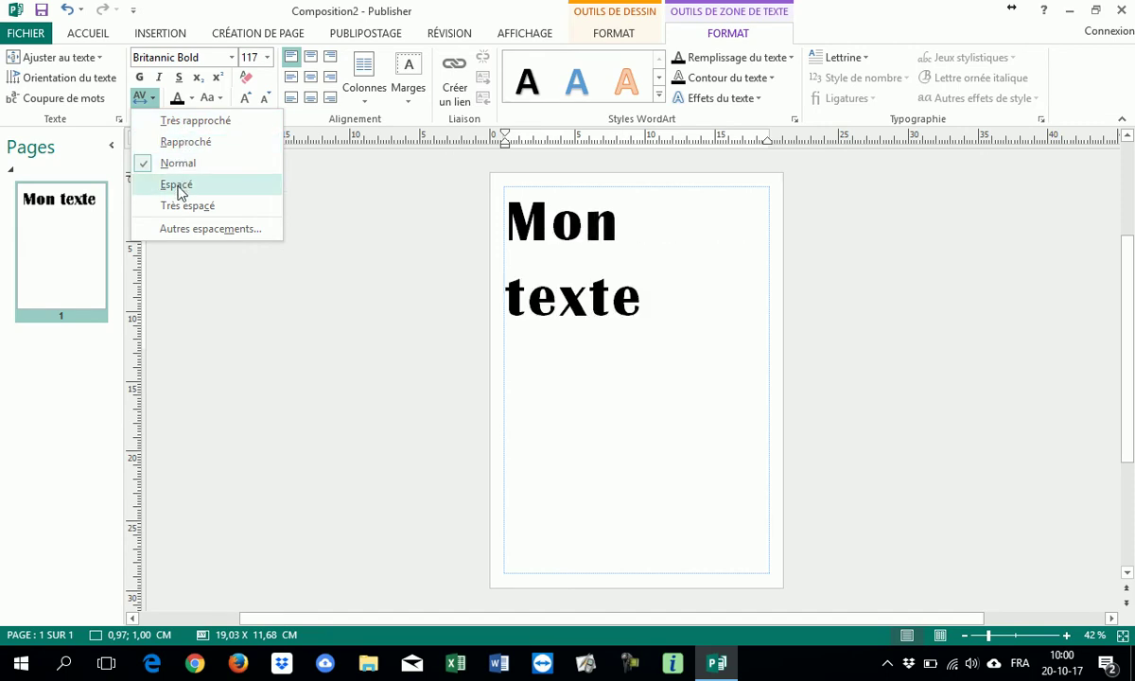
left_click(177, 186)
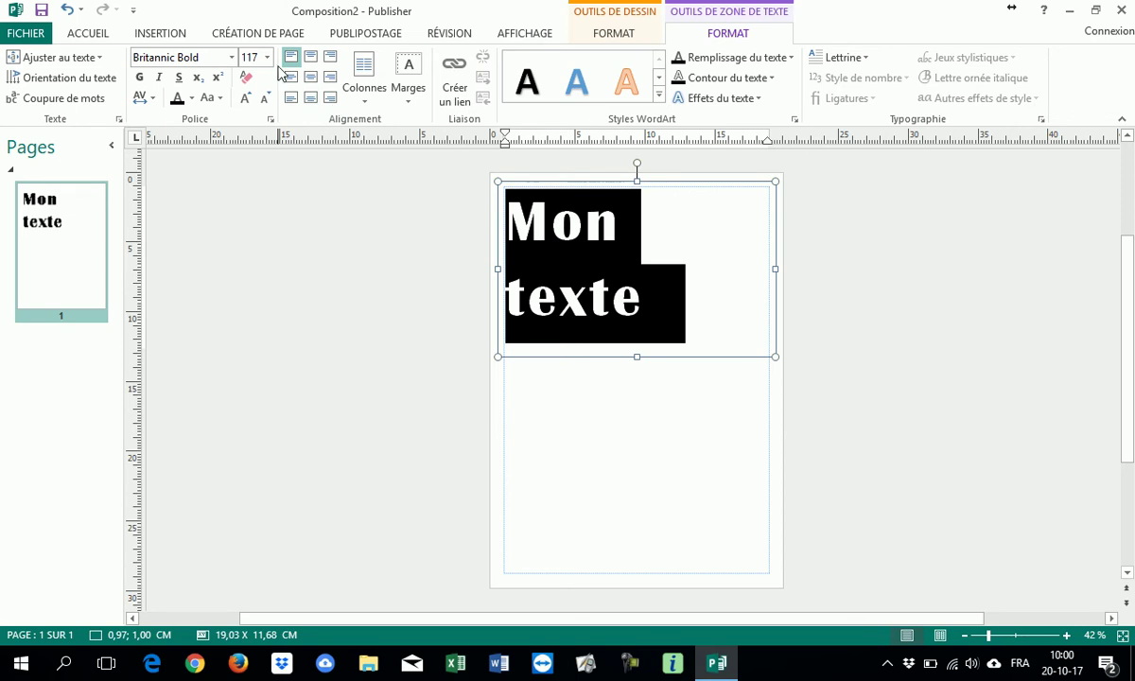
Step: Reduce the text's font size to 80 and reapply the "Espacé" character spacing
left_click(265, 98)
left_click(265, 98)
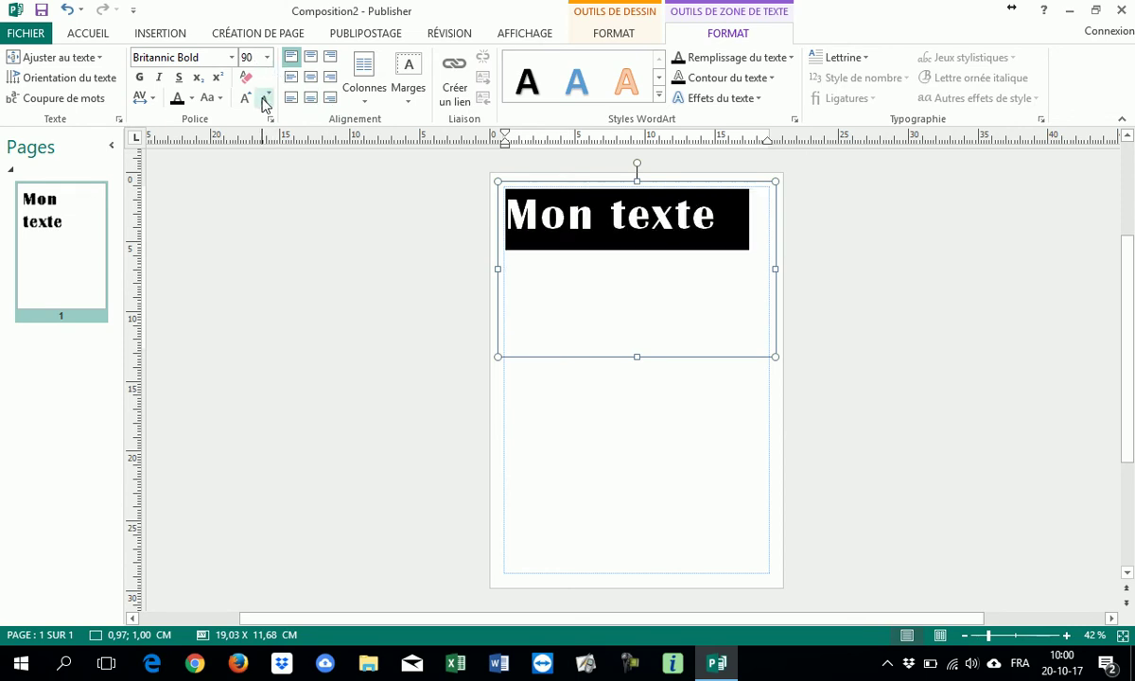
left_click(265, 99)
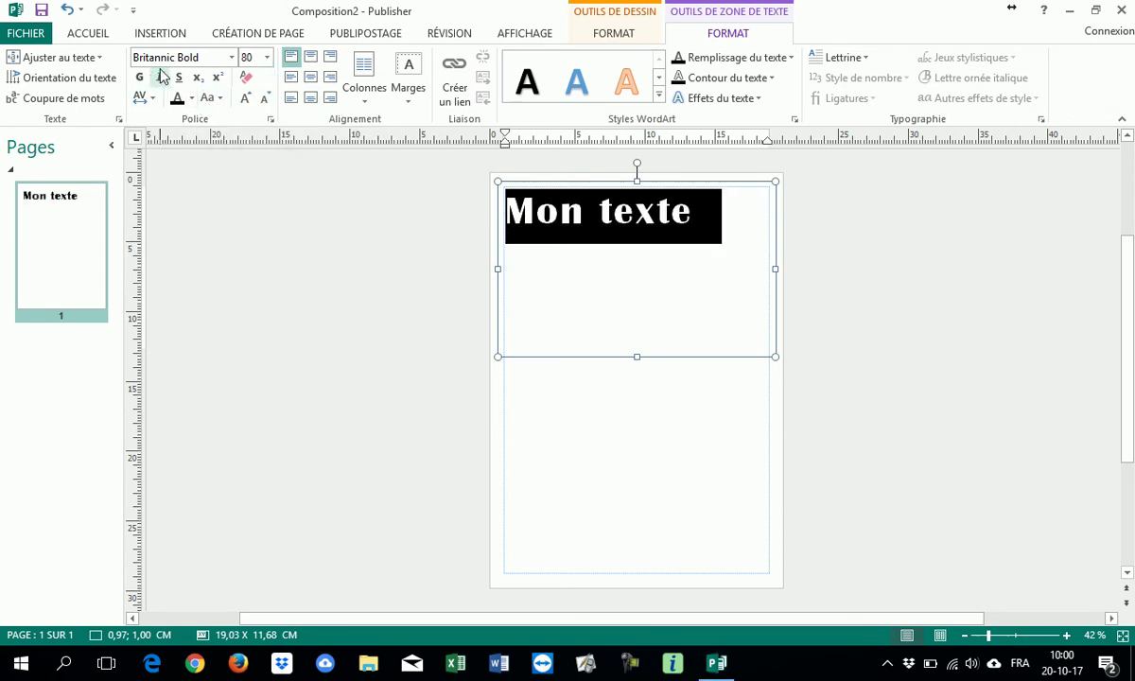
left_click(153, 99)
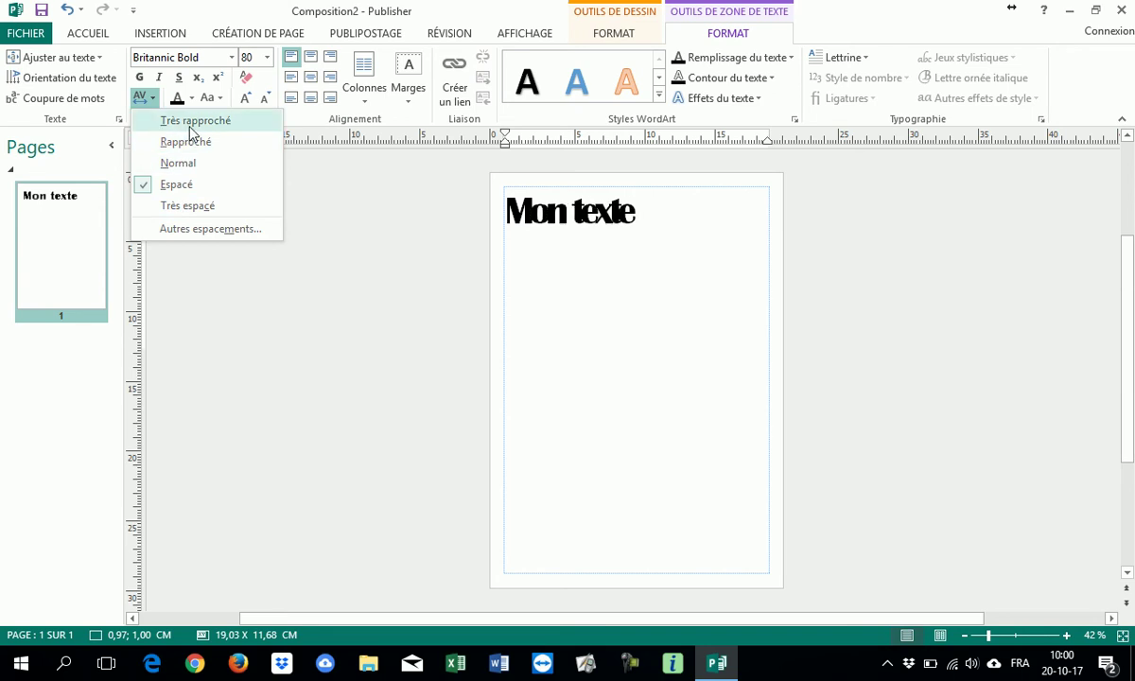
left_click(180, 184)
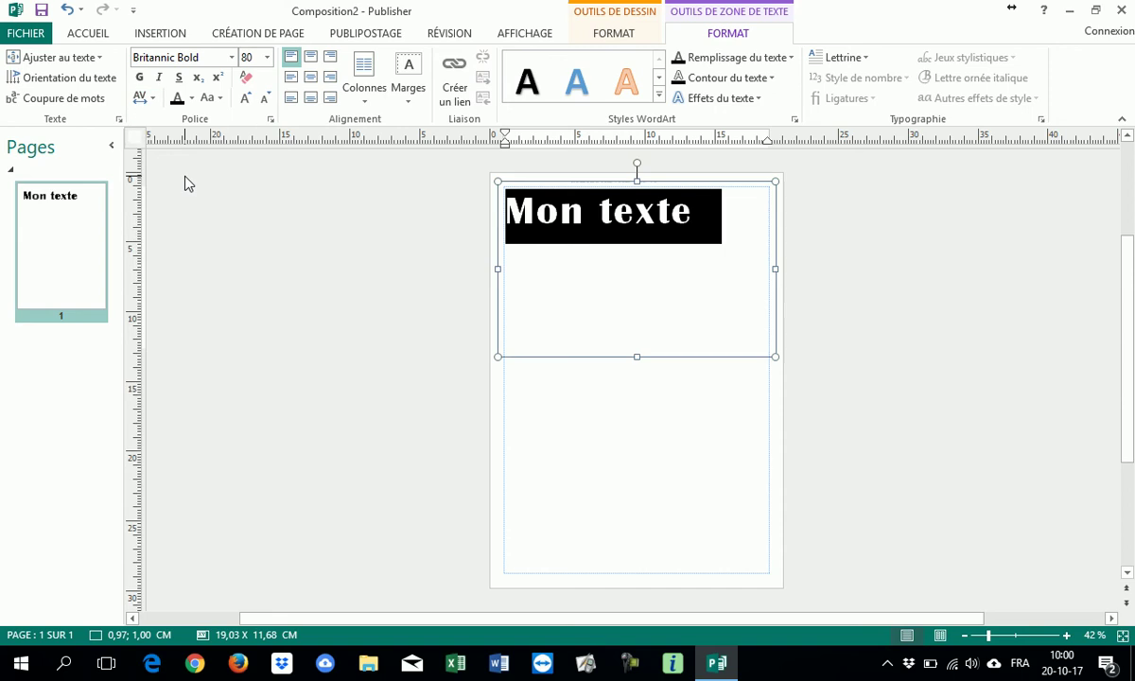
Step: Colour the text with the standard dark red and make it bold, italic and underlined
left_click(192, 98)
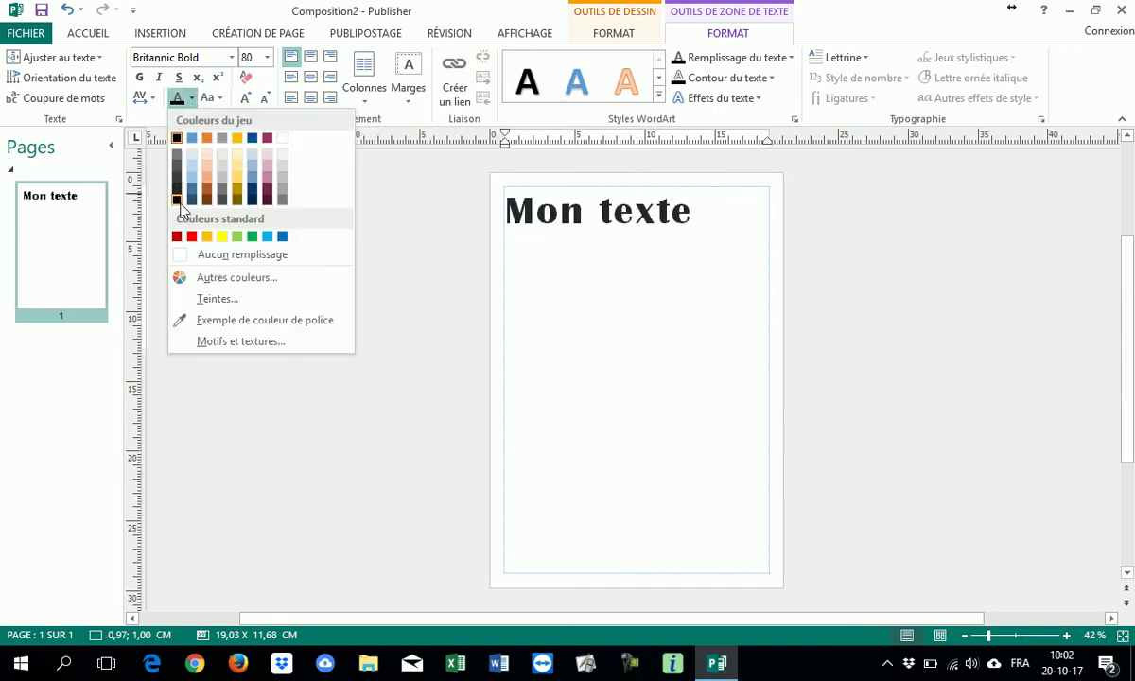
left_click(177, 236)
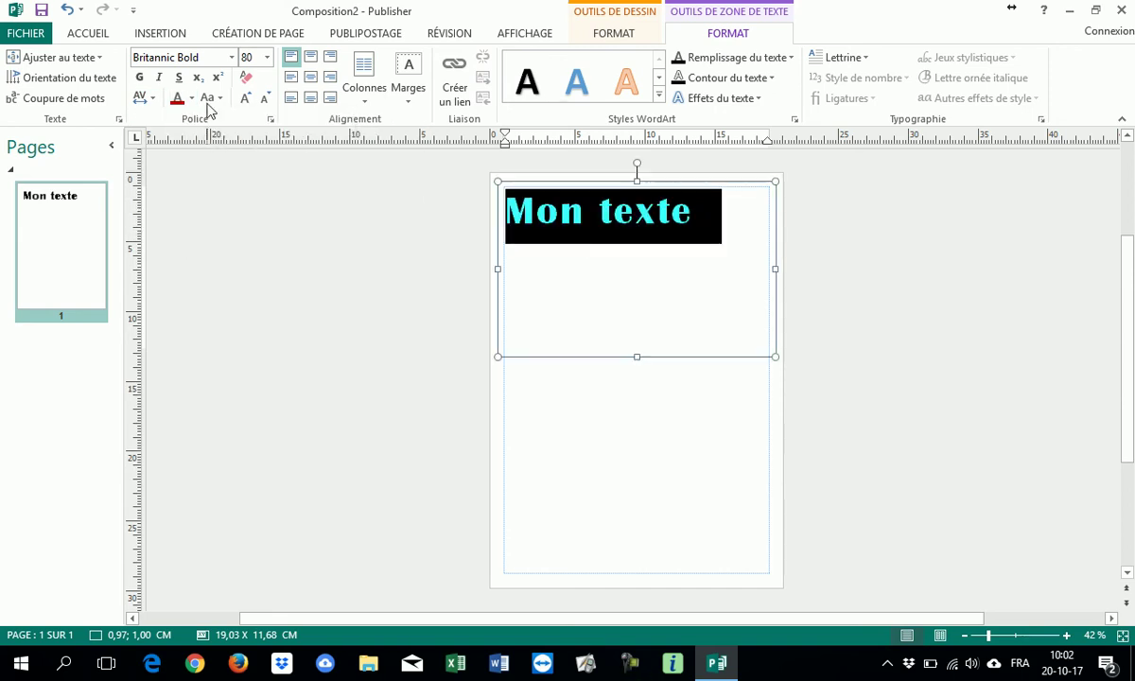
left_click(140, 78)
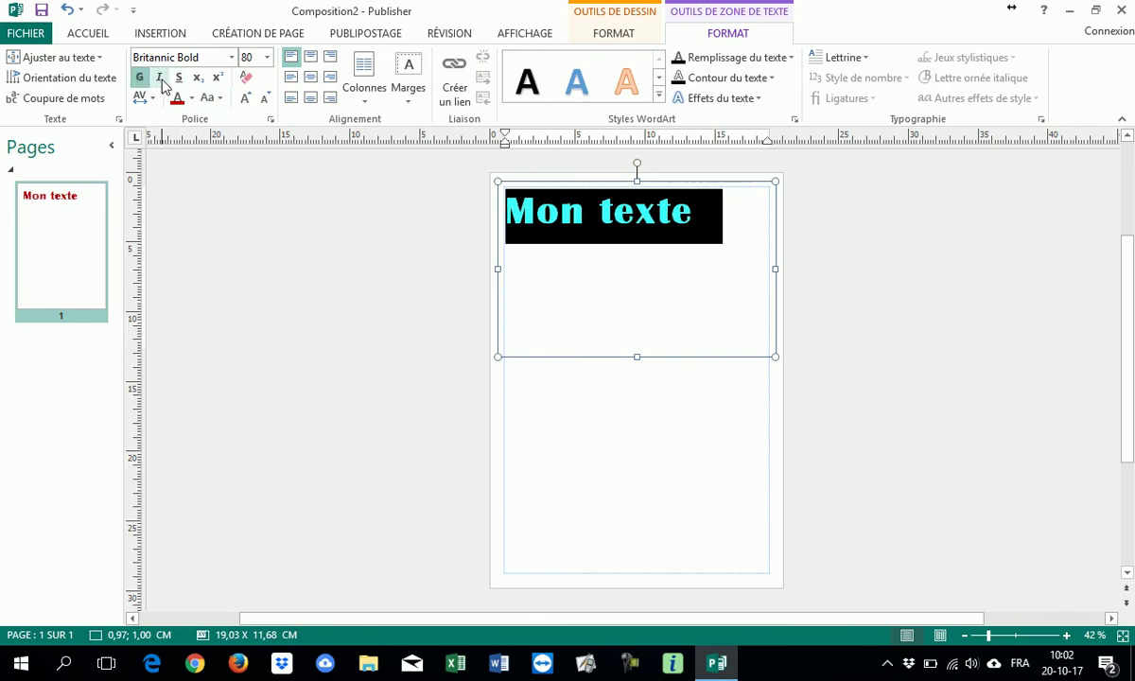
left_click(161, 82)
left_click(179, 78)
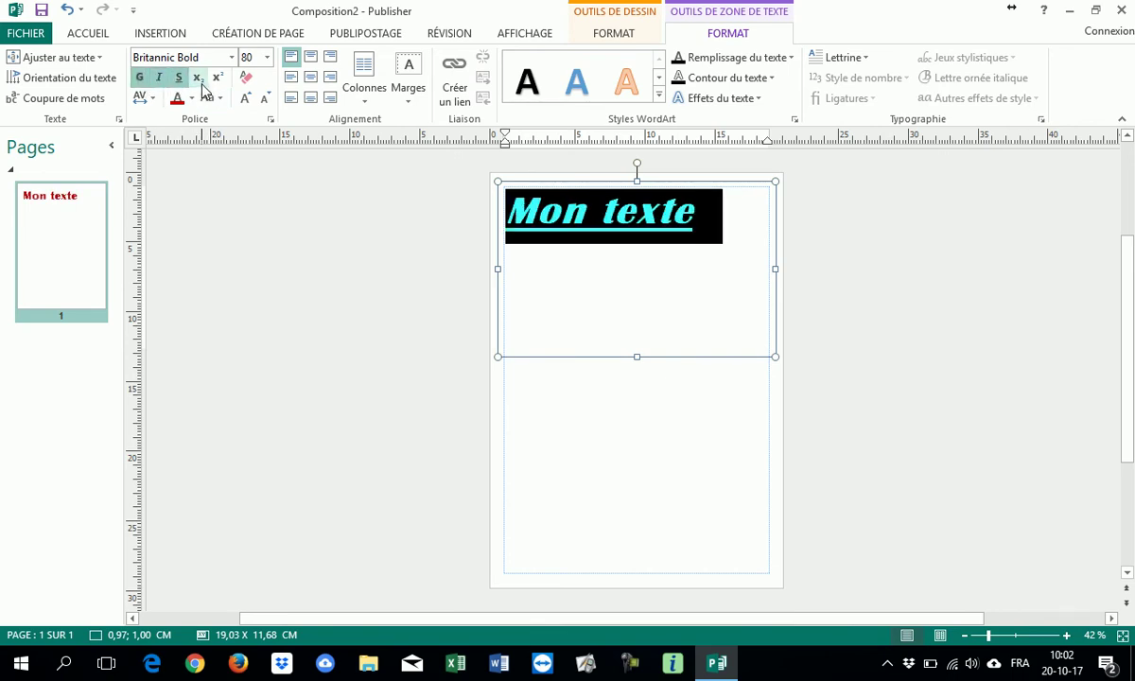
Step: Try subscript and superscript on the text and clear them again
left_click(198, 80)
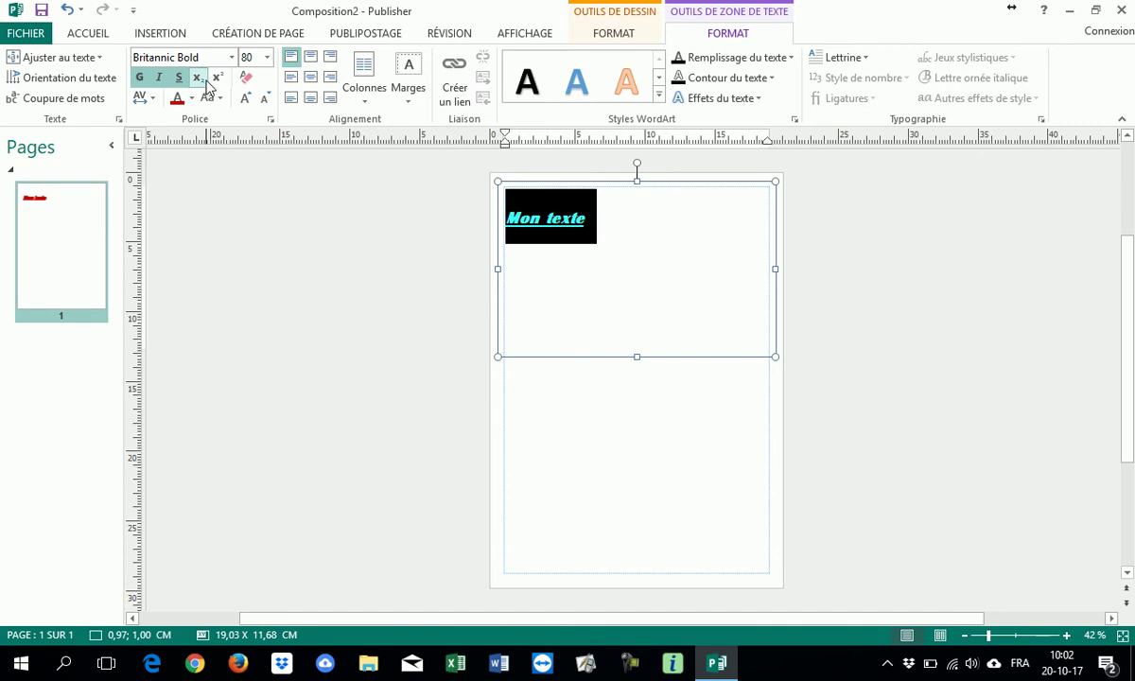
left_click(217, 80)
left_click(217, 80)
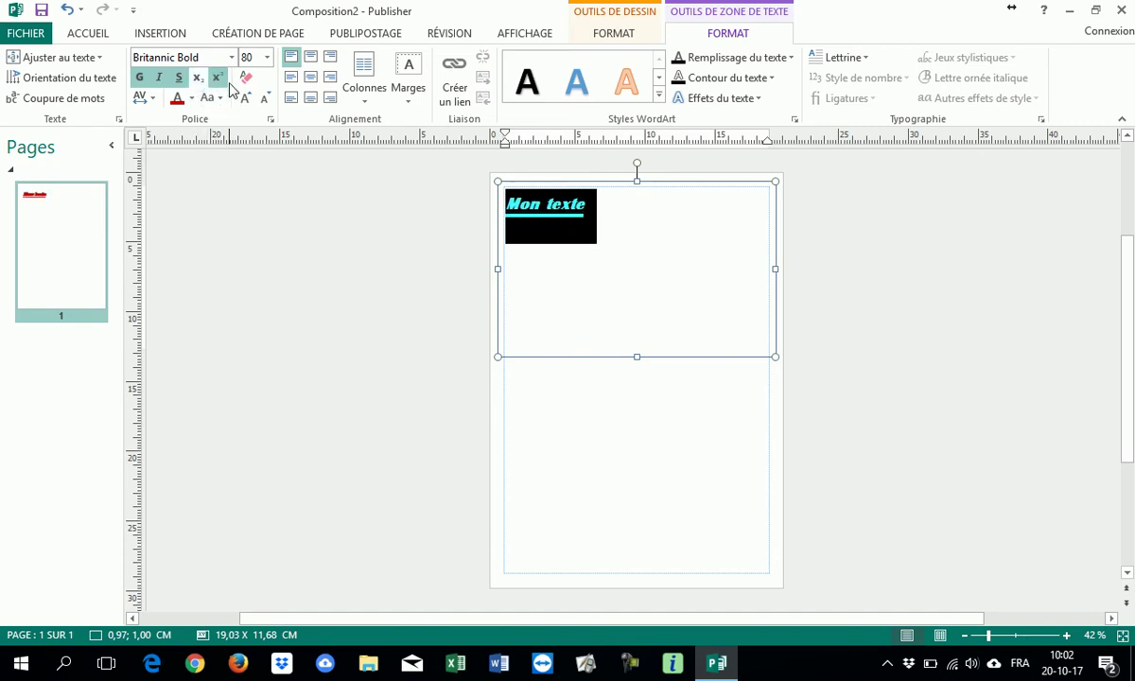
left_click(217, 80)
Step: Remove the underline from the text and apply the "Normal" case option
left_click(179, 79)
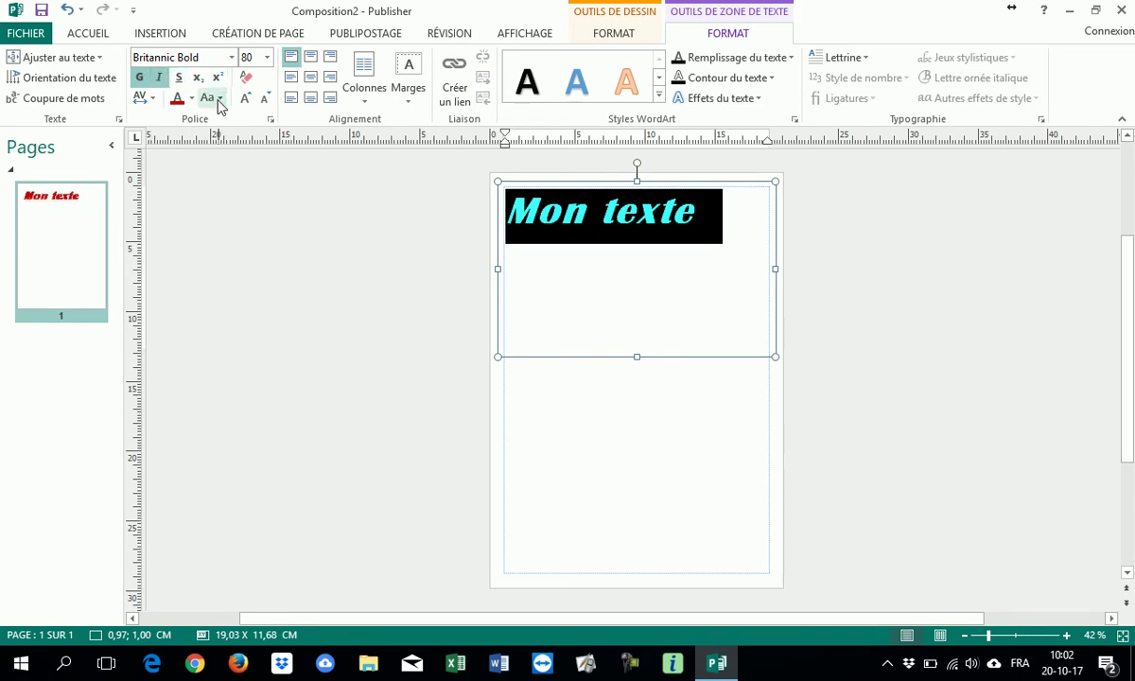
left_click(222, 100)
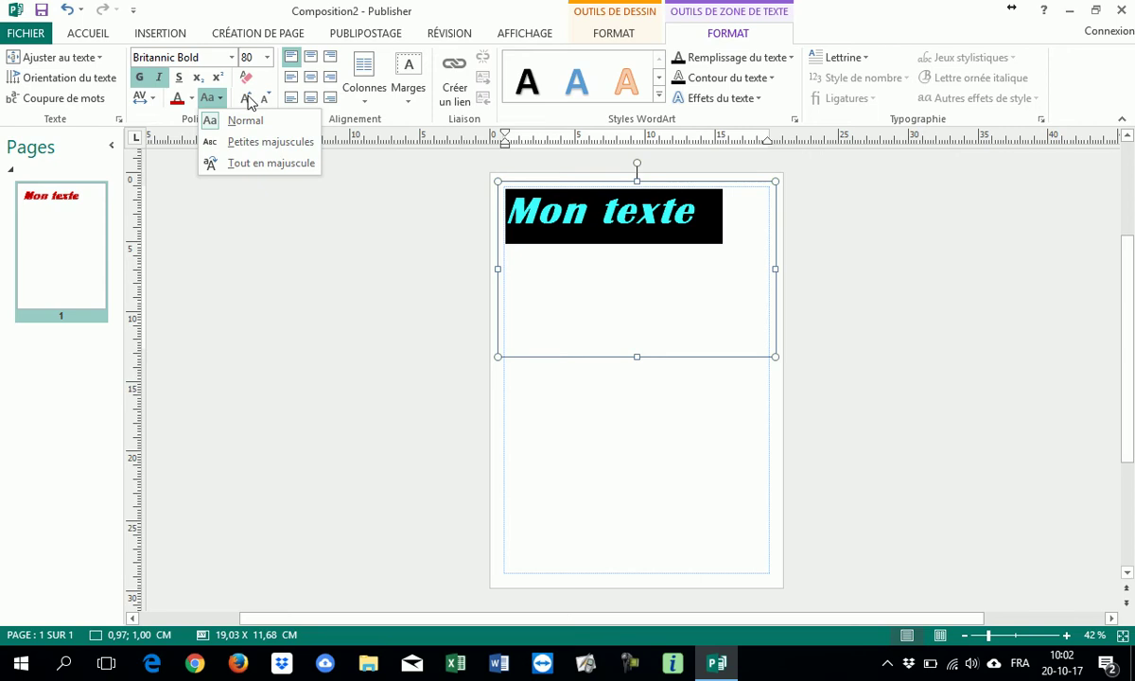
left_click(298, 121)
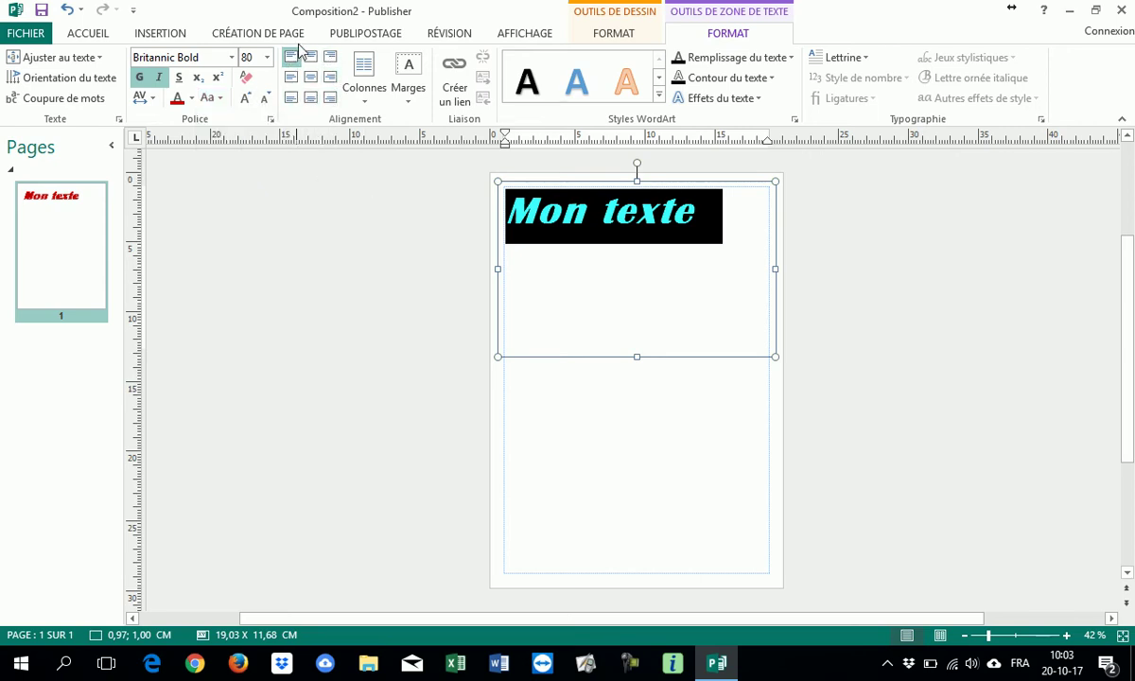
Step: Try various alignment positions for the text in its box, finishing with it centred both horizontally and vertically
left_click(314, 78)
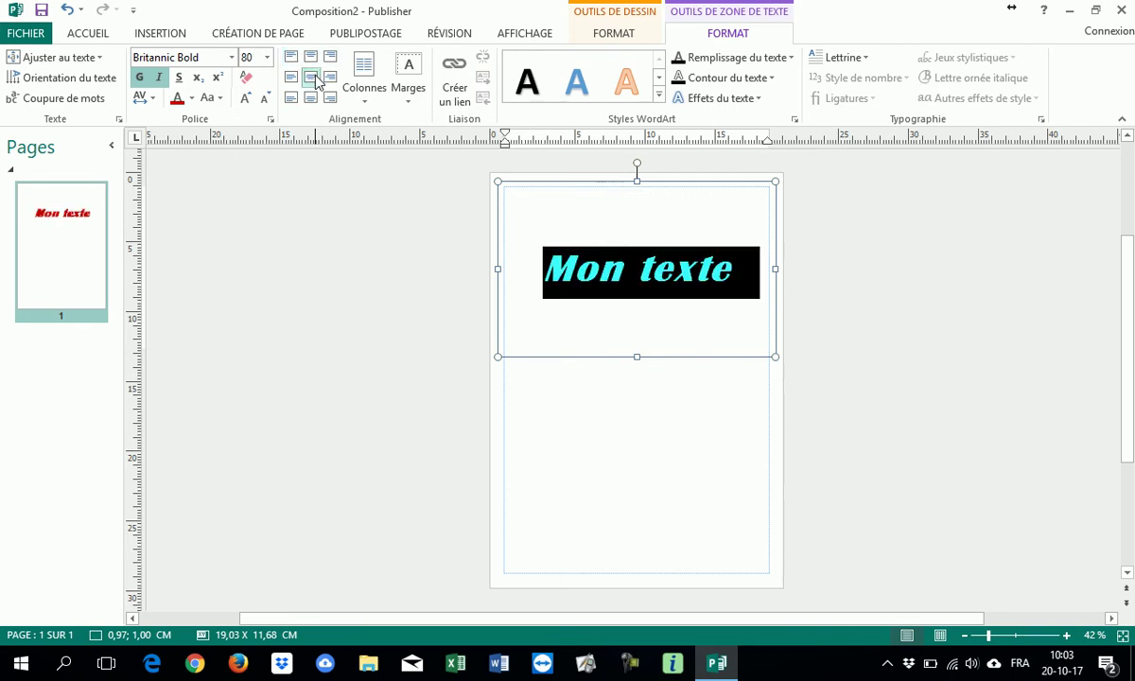
left_click(312, 98)
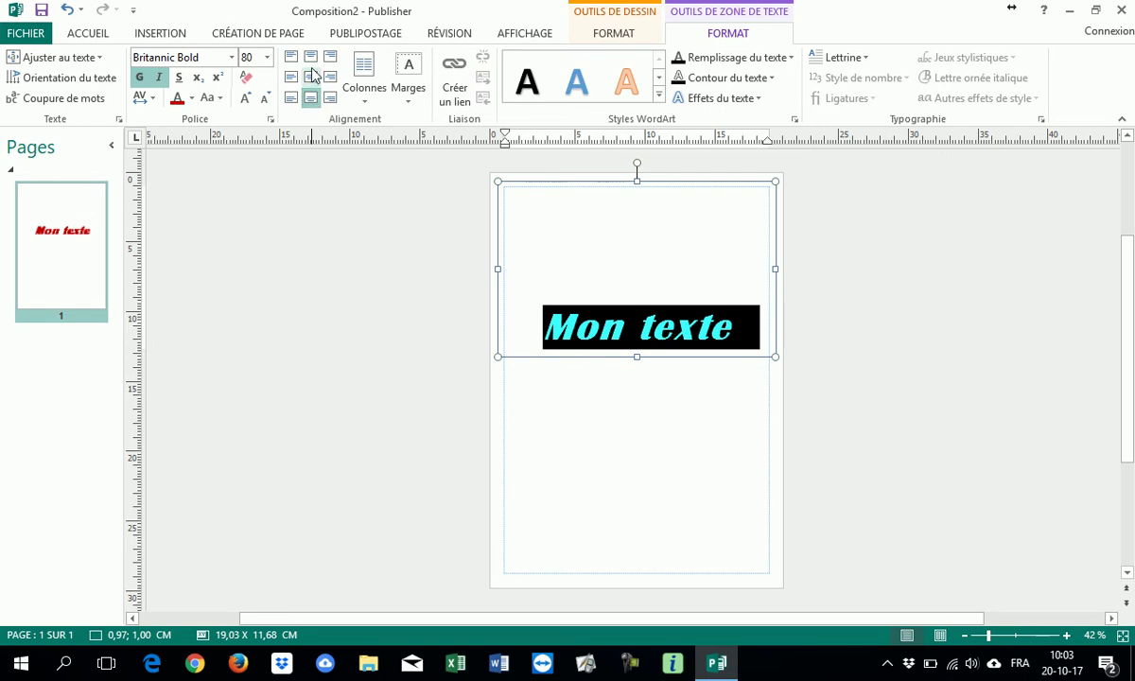
left_click(311, 59)
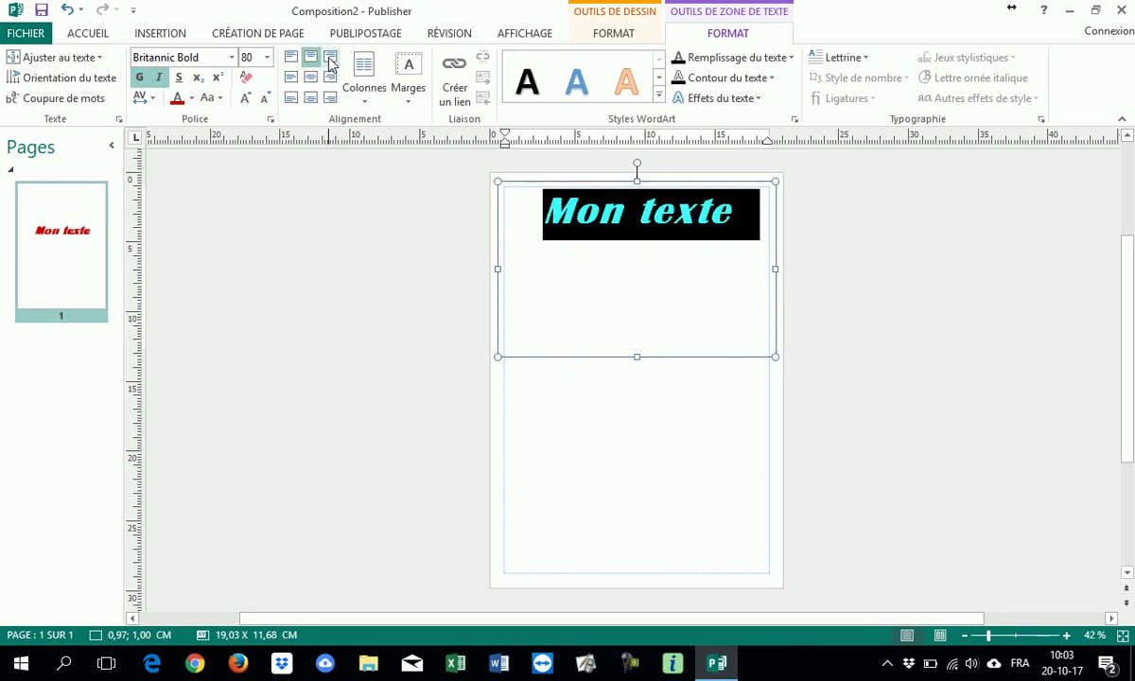
left_click(330, 59)
left_click(292, 56)
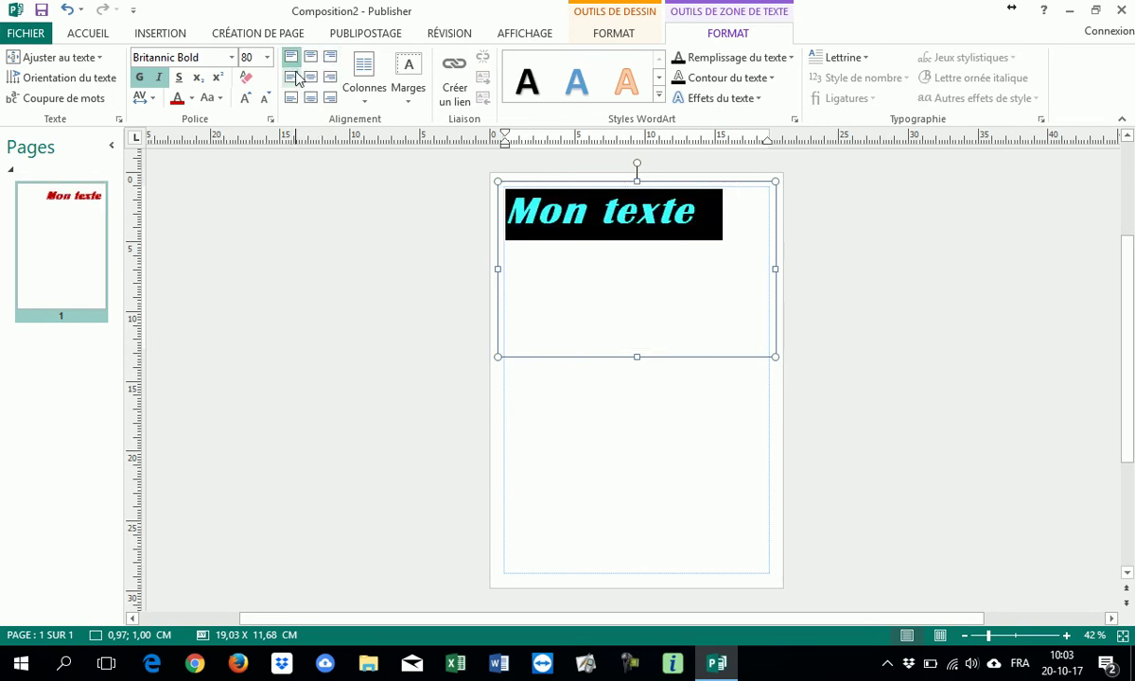
left_click(292, 76)
left_click(291, 98)
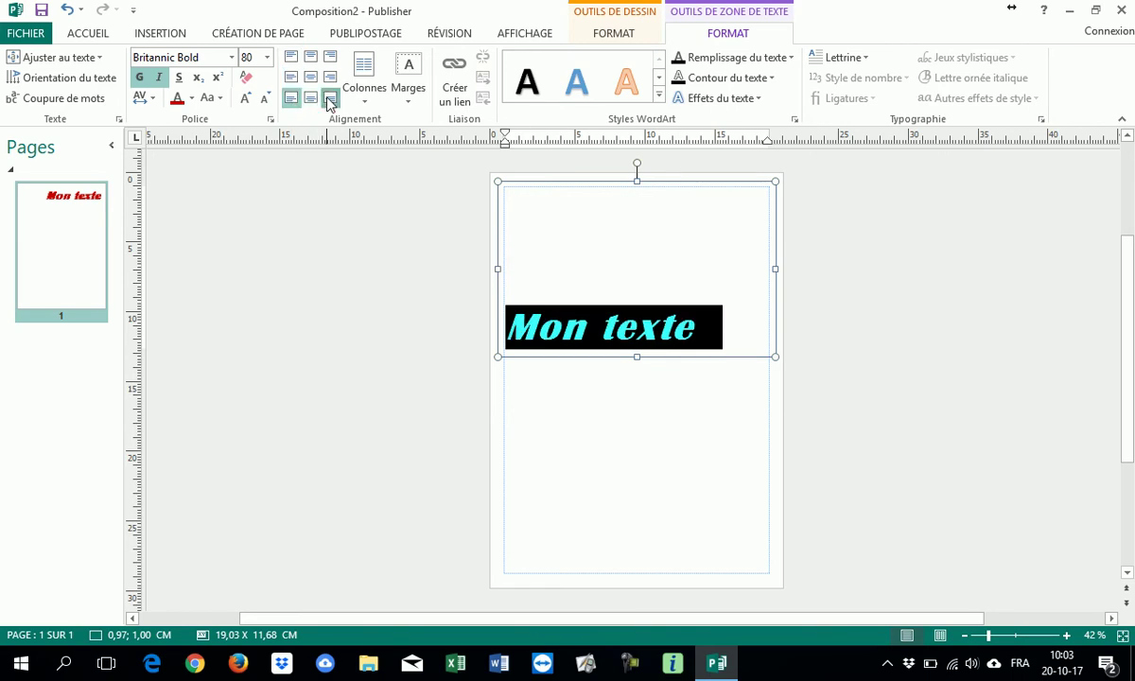
left_click(330, 98)
left_click(313, 79)
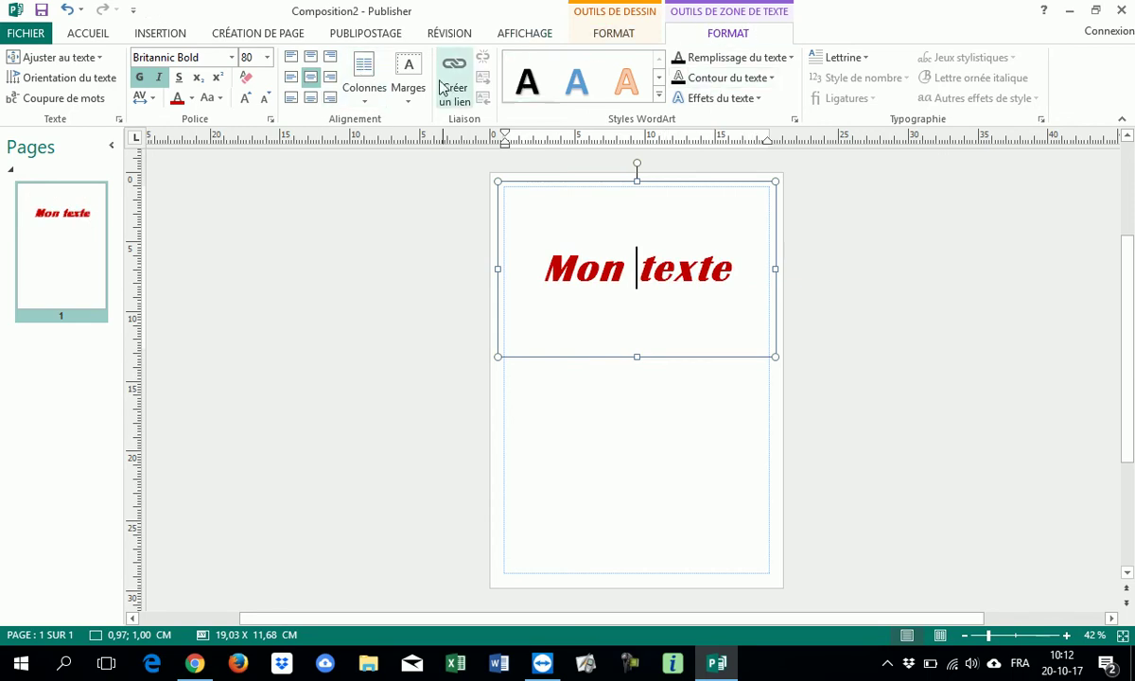
Step: Split the text box into two columns and fill both with pasted copies of "Mon texte"
left_click(375, 108)
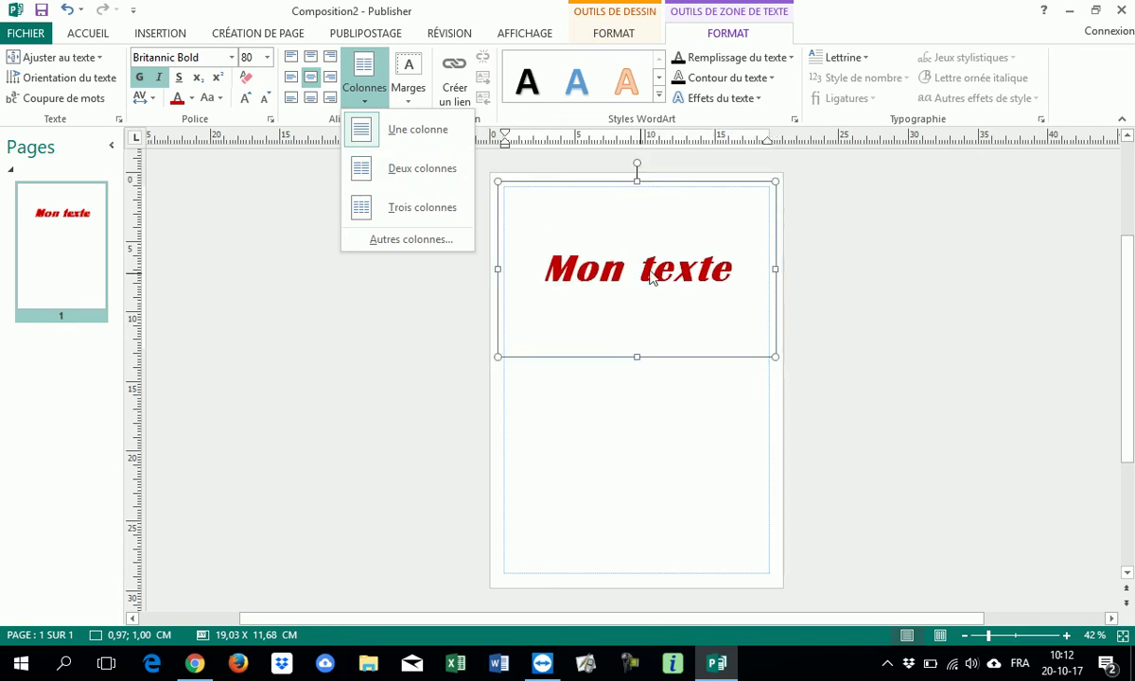
left_click(424, 174)
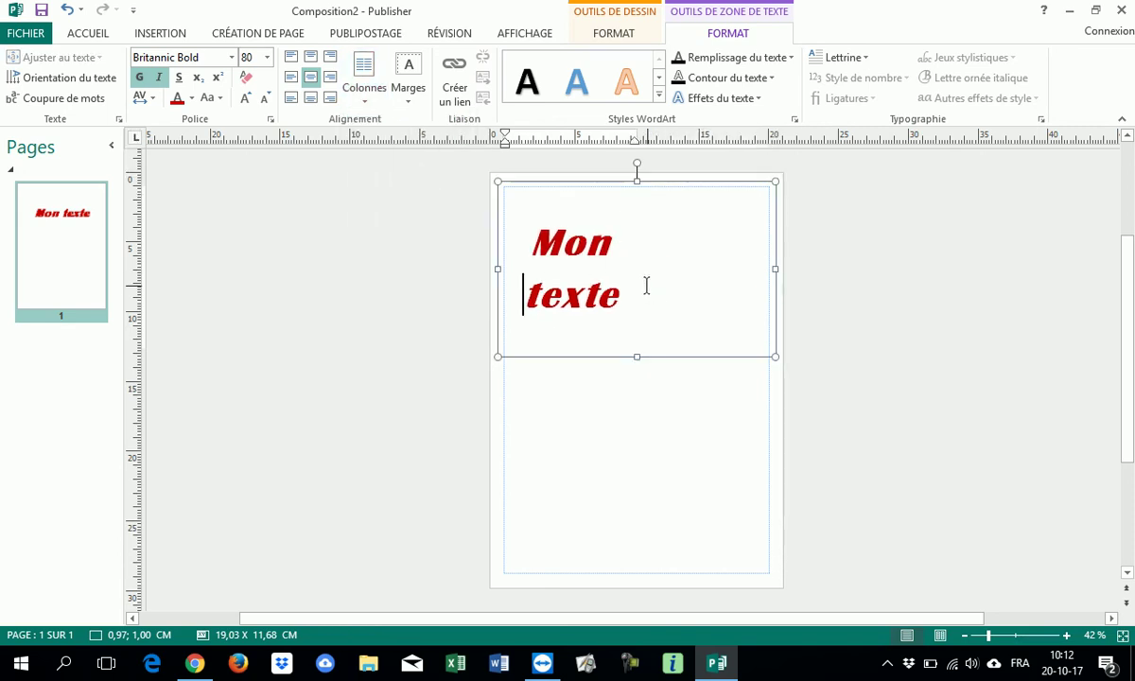
mouse_move(623, 290)
left_mouse_down()
mouse_move(581, 293)
mouse_move(515, 237)
mouse_move(610, 288)
mouse_move(617, 281)
left_mouse_up()
left_click(560, 270)
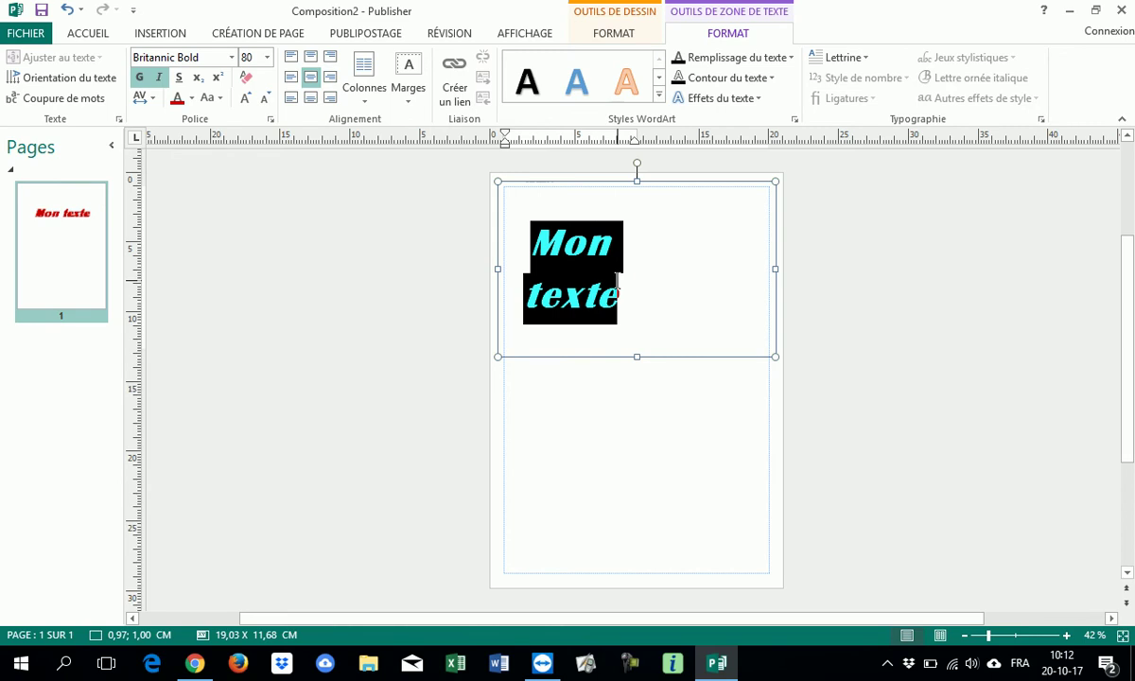
key("ctrl+c")
left_click(659, 274)
key("ctrl+v")
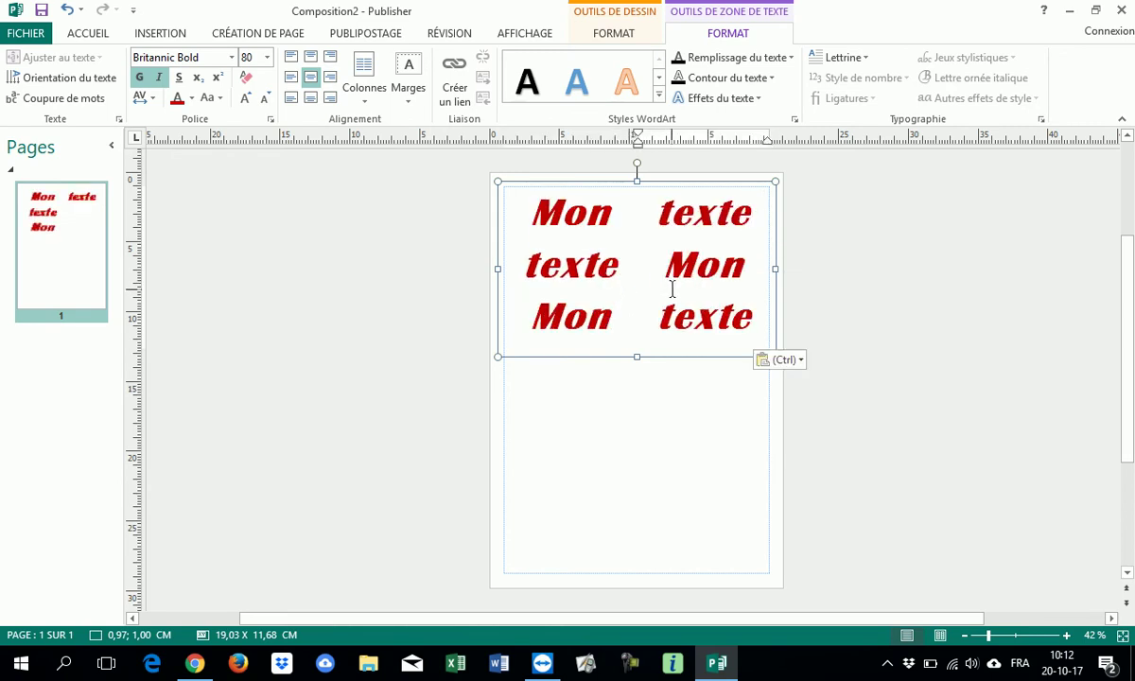
Step: Select all the text in the box and return it to a single column
double_click(562, 216)
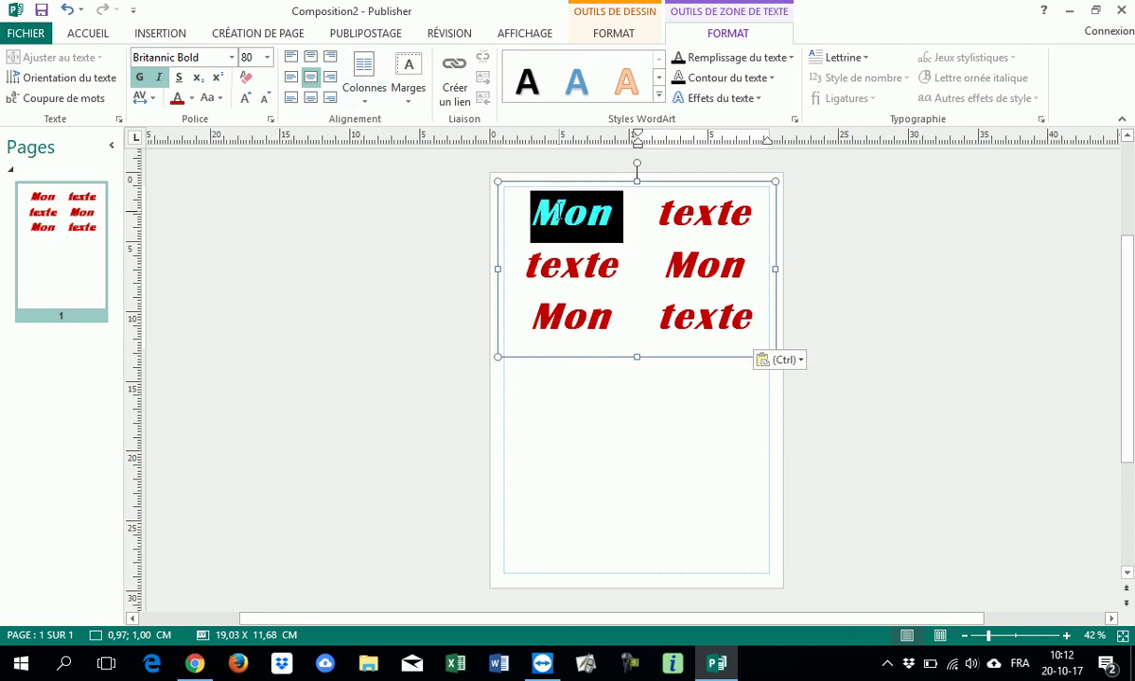
key("ctrl+a")
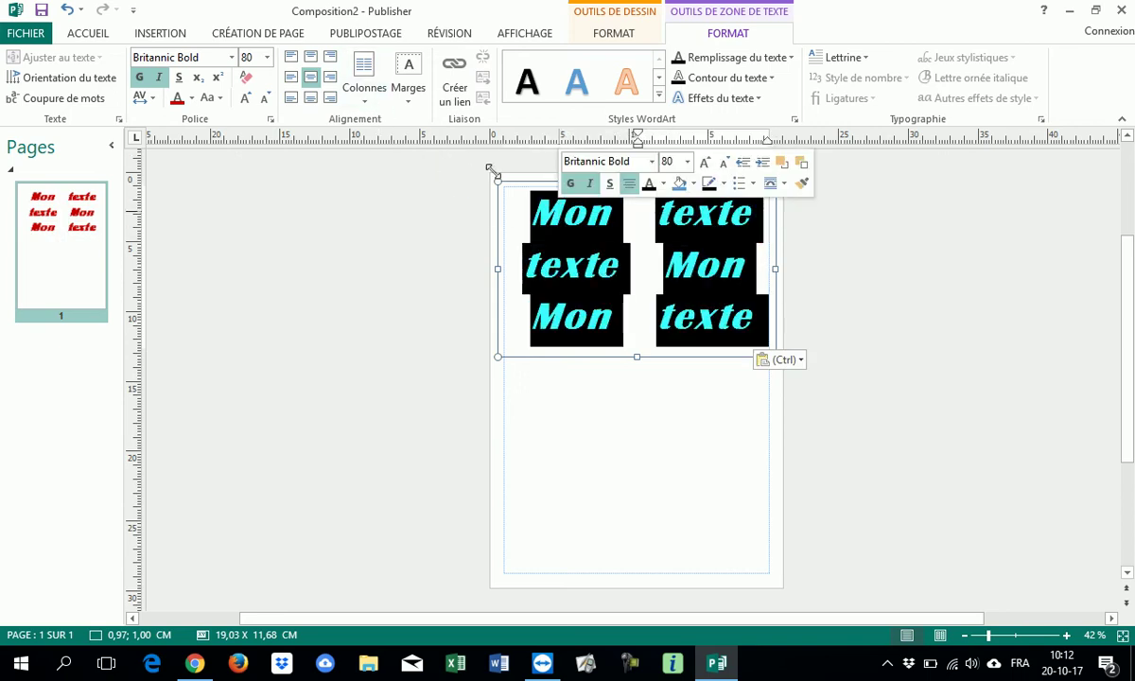
left_click(365, 90)
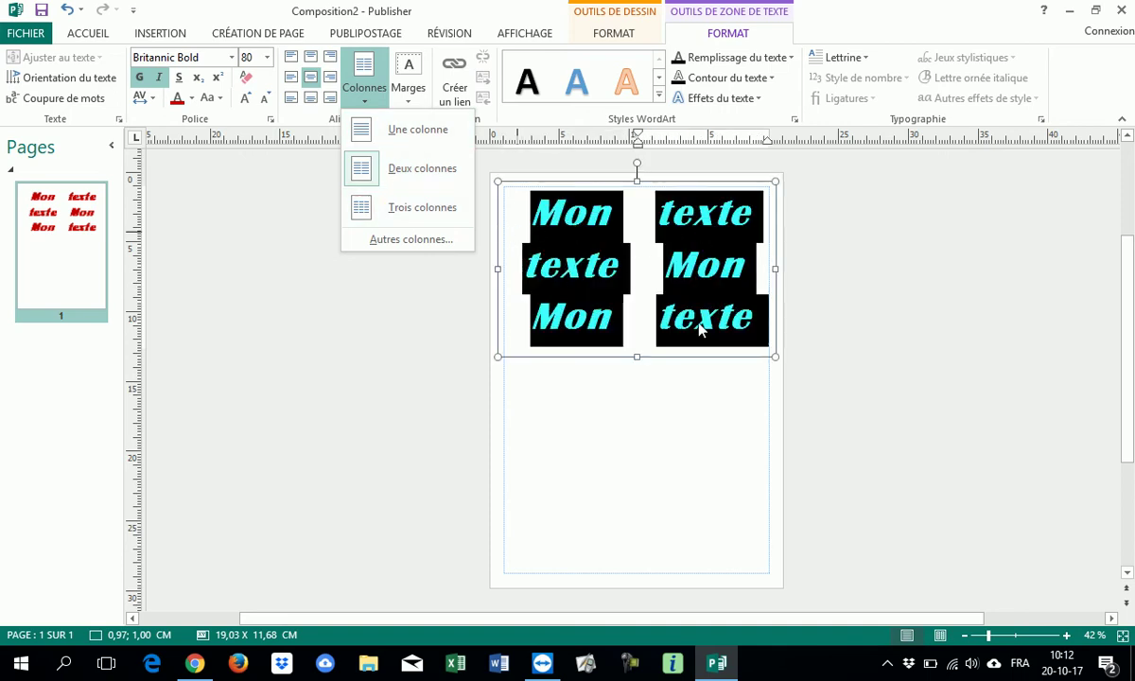
left_click(393, 135)
left_click(411, 104)
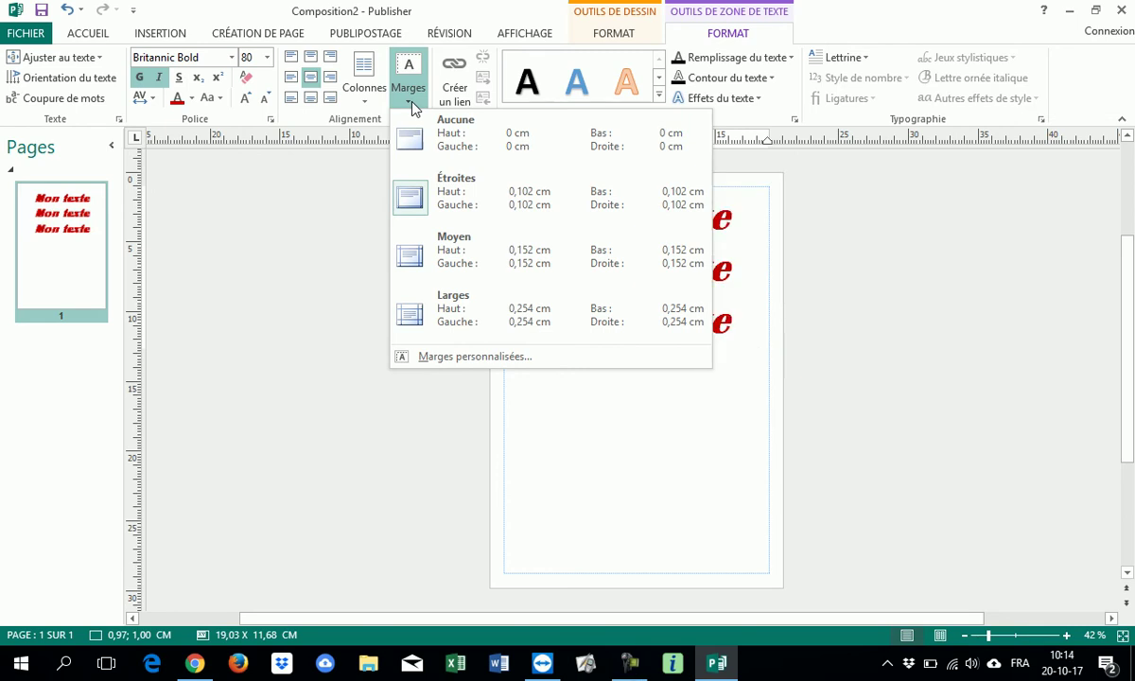
left_click(412, 104)
left_click(412, 99)
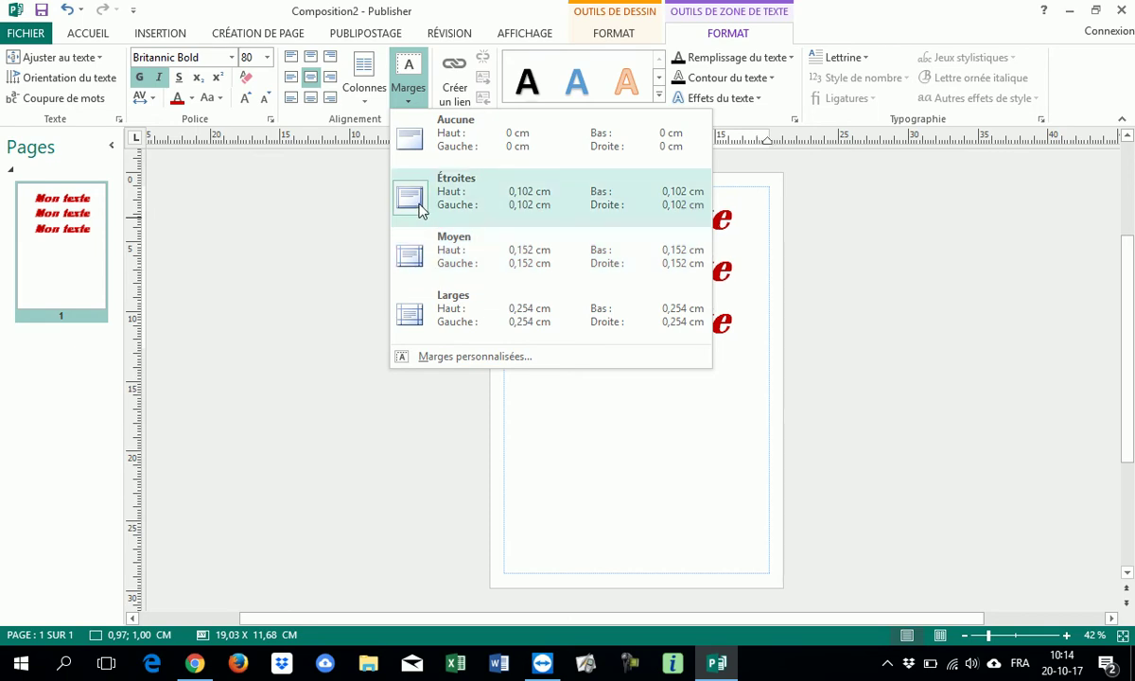
left_click(410, 95)
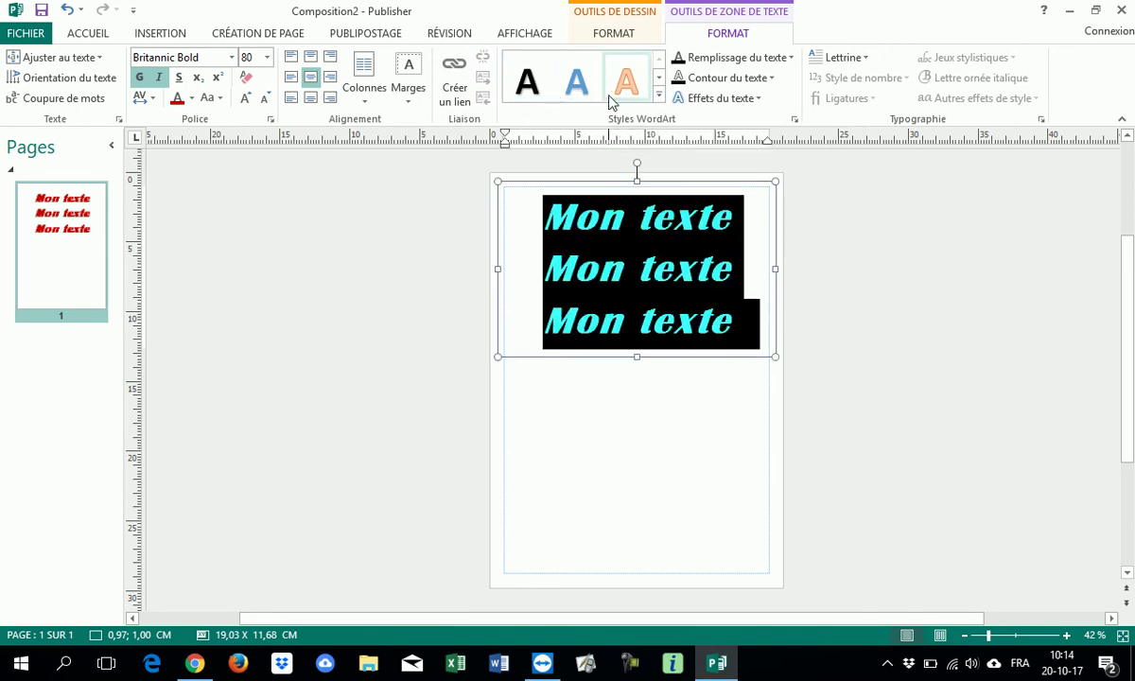
Step: Apply the blue WordArt style with a light offset shadow to all the "Mon texte" lines
left_click(659, 96)
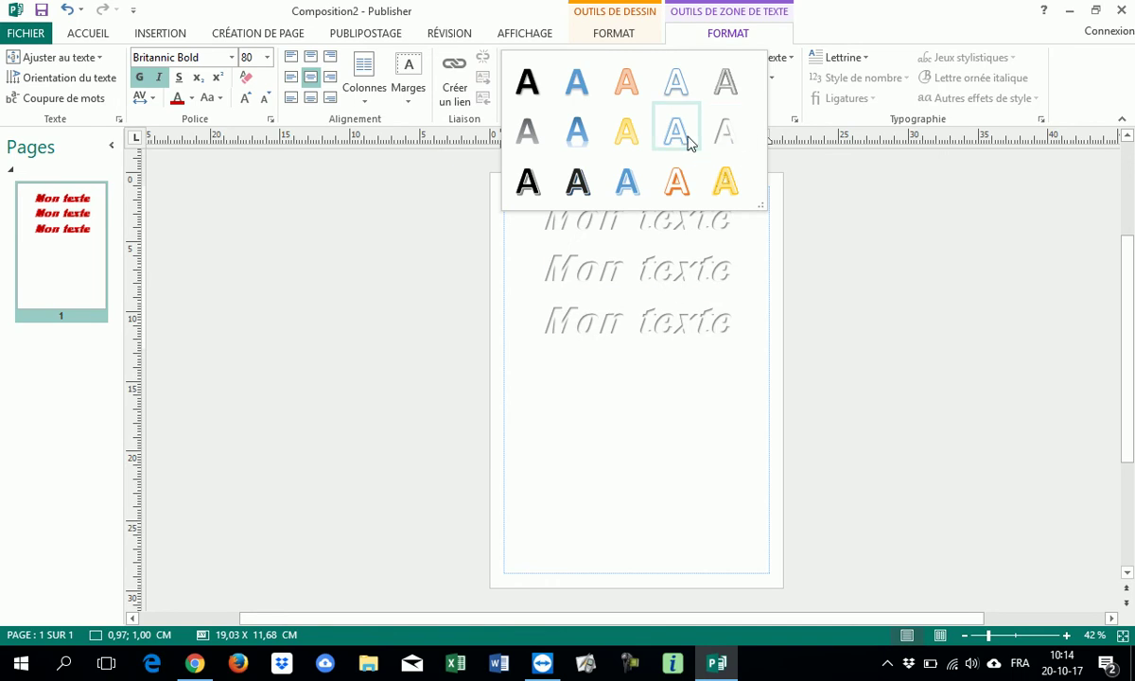
left_click(626, 178)
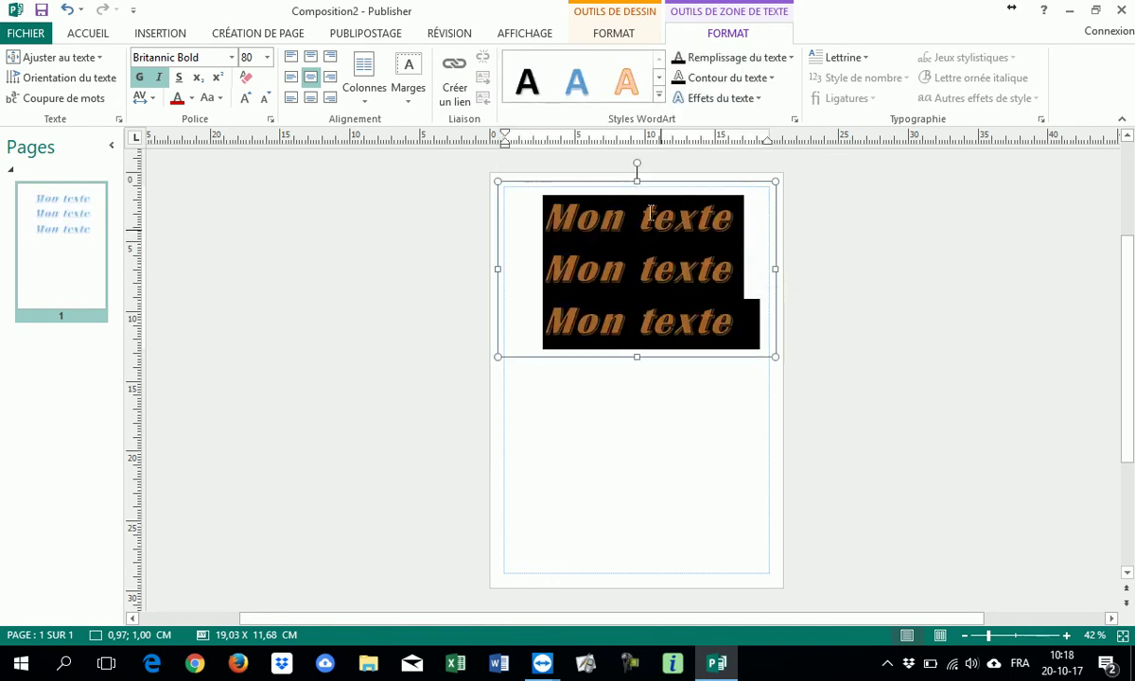
left_click(660, 93)
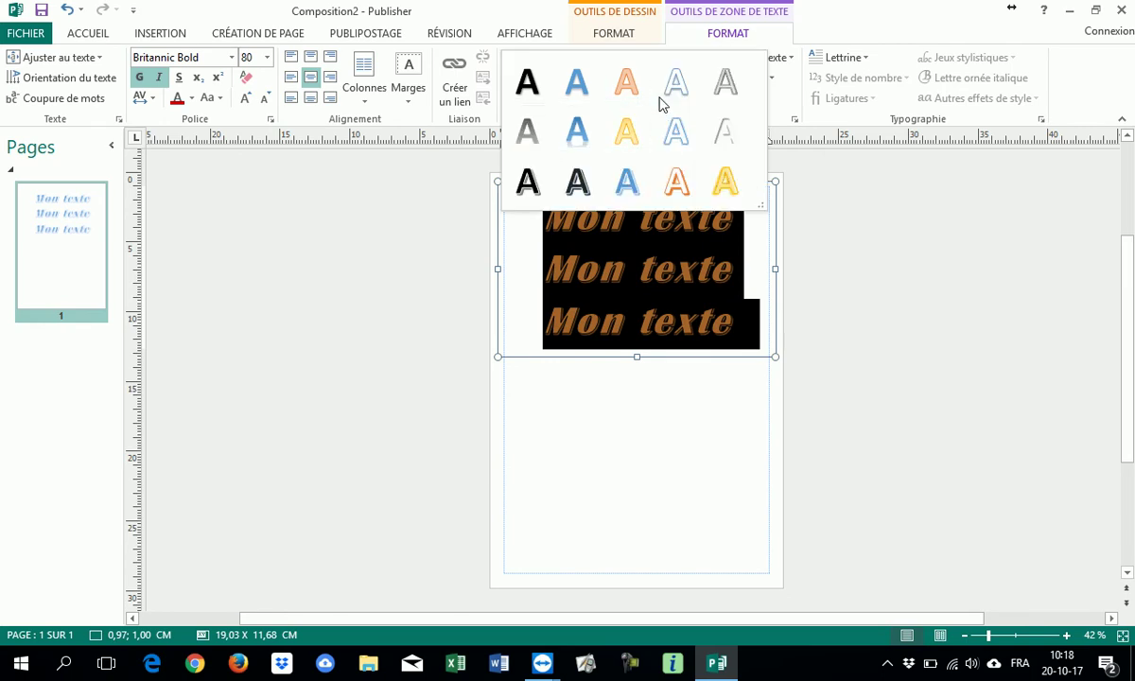
left_click(614, 172)
Step: Resize the text box to about 17.9 cm wide and 12 cm high
left_click_drag(635, 356, 634, 319)
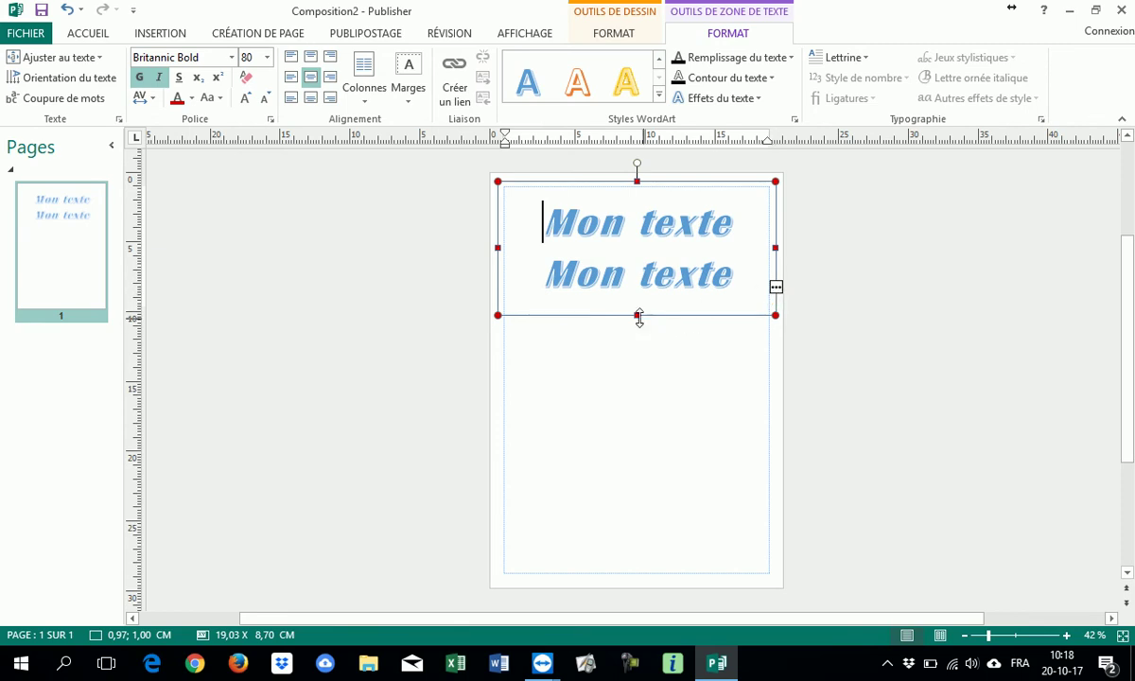
left_click_drag(636, 316, 636, 362)
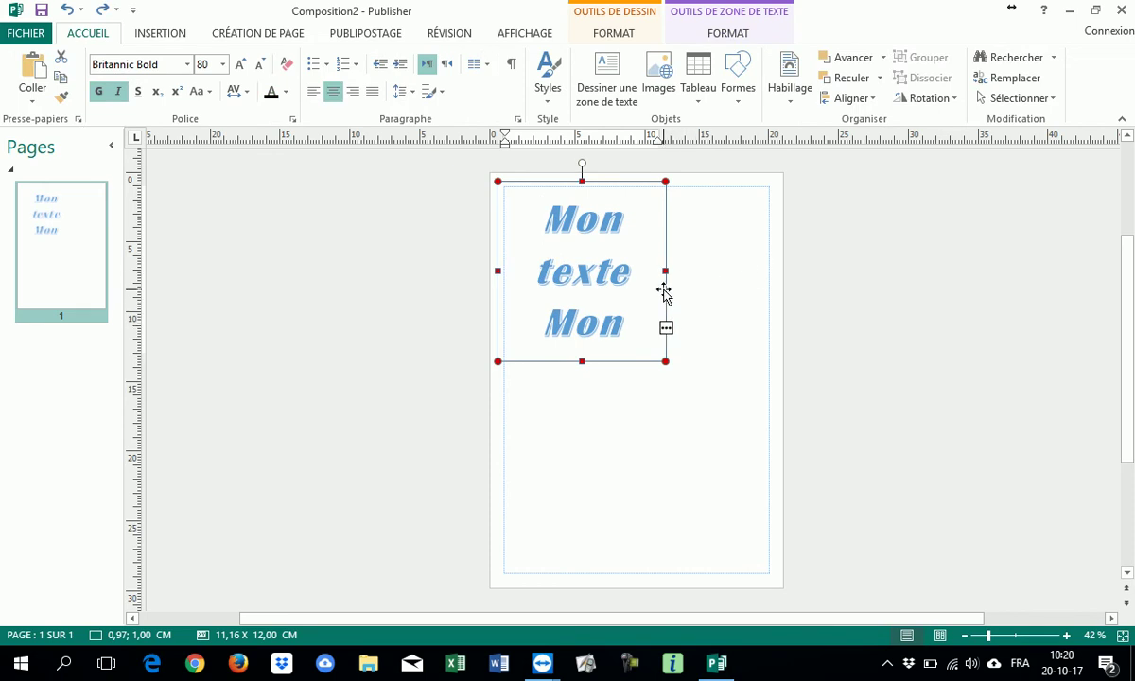
left_click_drag(666, 271, 759, 272)
Step: Set the fill of all the text to a custom light violet-blue from the standard colour palette
left_click(643, 324)
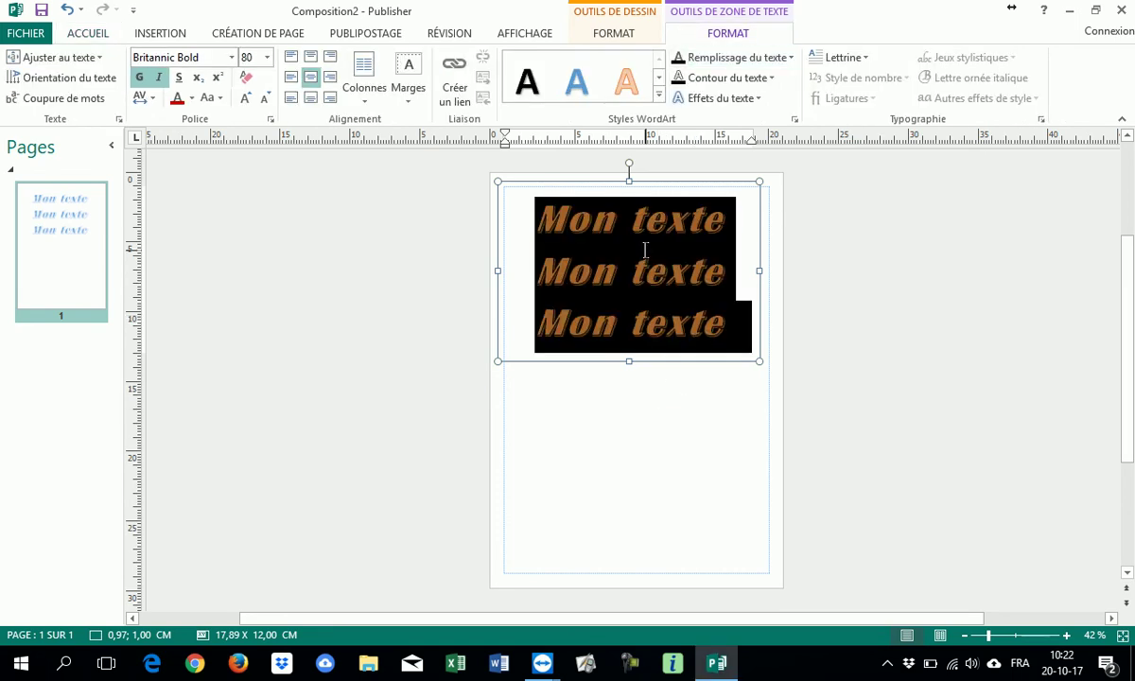
left_click(645, 248)
double_click(645, 248)
left_click(645, 248)
double_click(645, 248)
triple_click(645, 247)
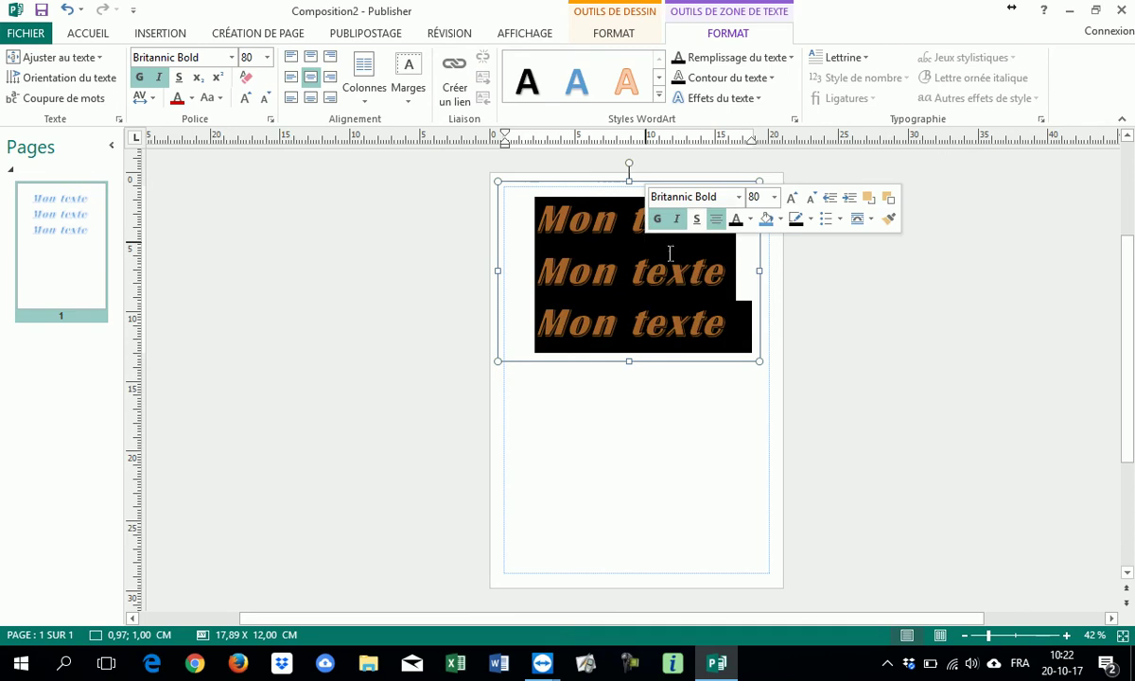
left_click(788, 57)
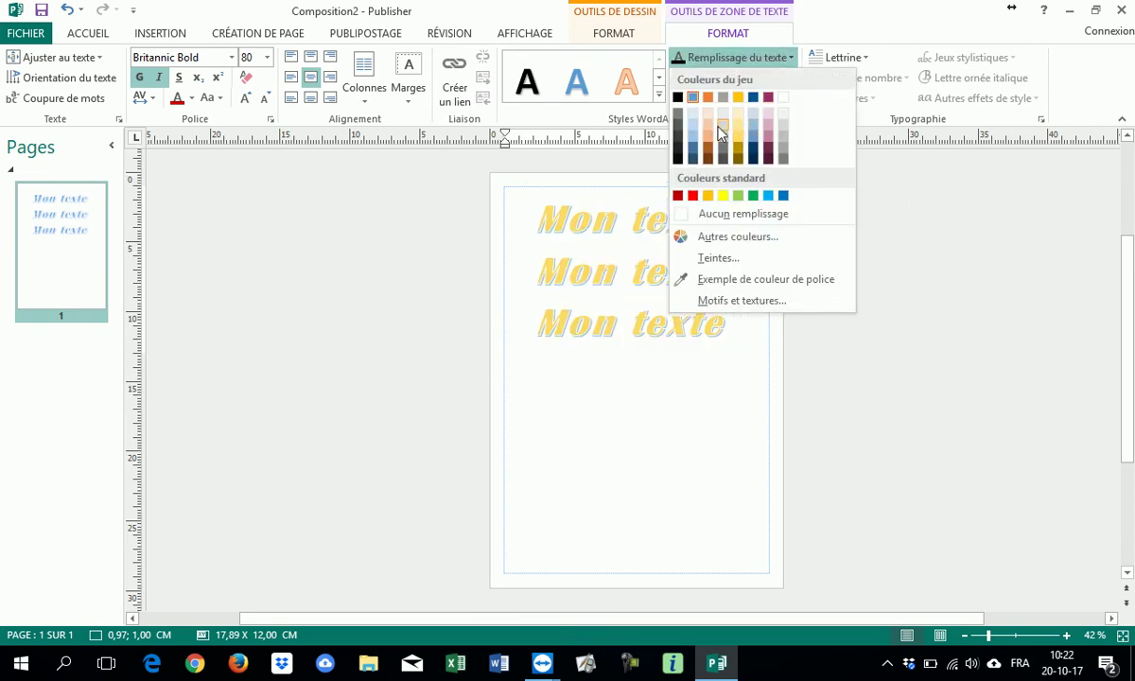
left_click(702, 239)
left_click_drag(649, 132, 967, 212)
left_click(768, 294)
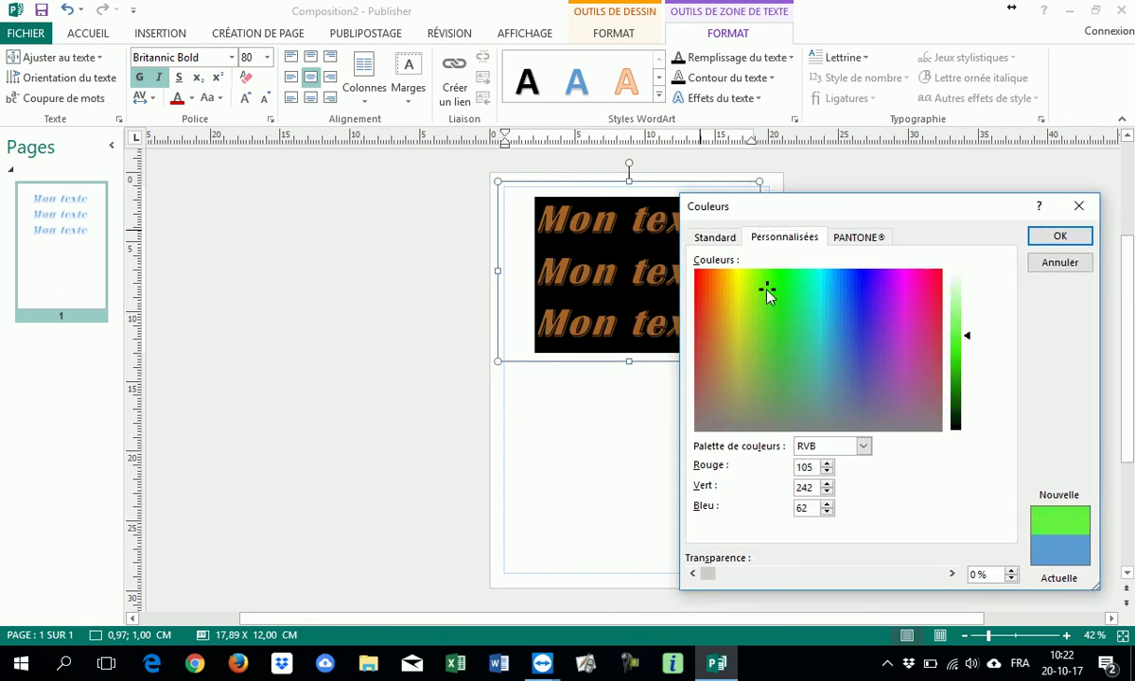
left_click(704, 236)
left_click(771, 306)
left_click(813, 321)
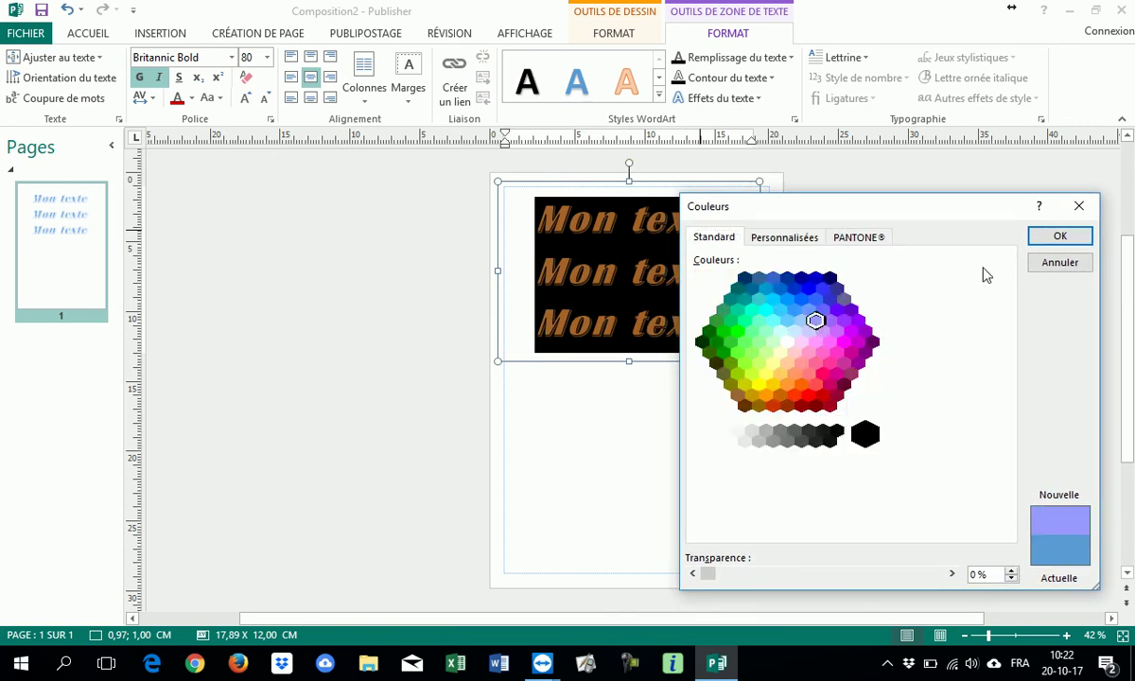
left_click(1058, 236)
left_click(812, 272)
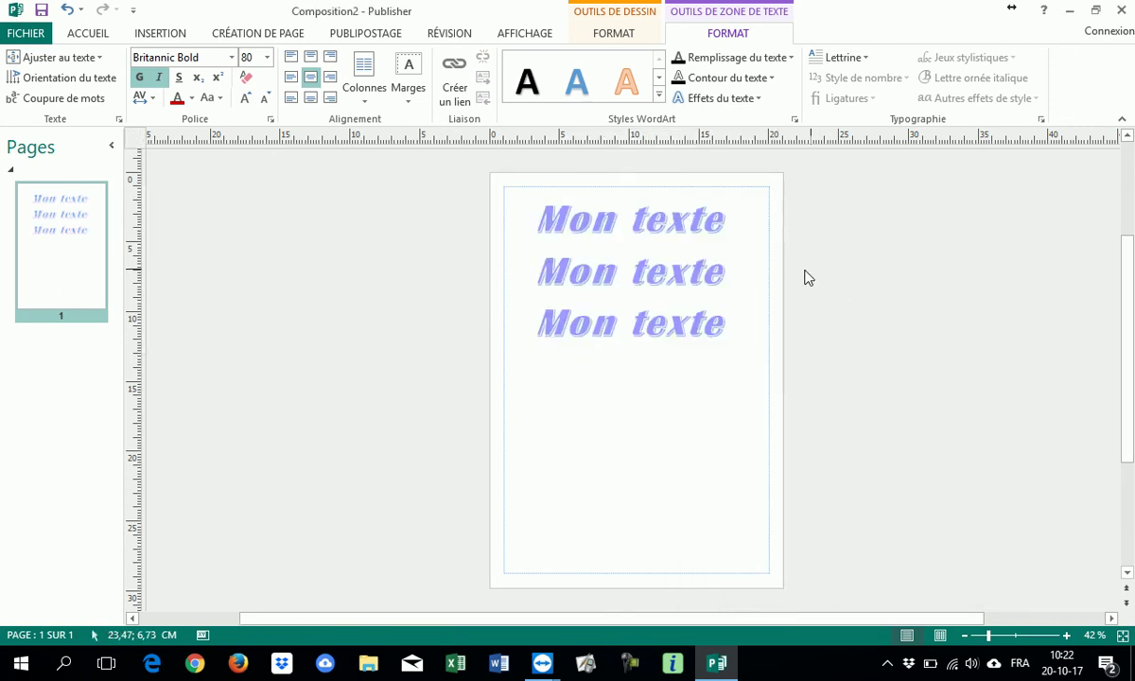
Step: Give all the text in the box a standard red ("Rouge") outline
left_click(680, 223)
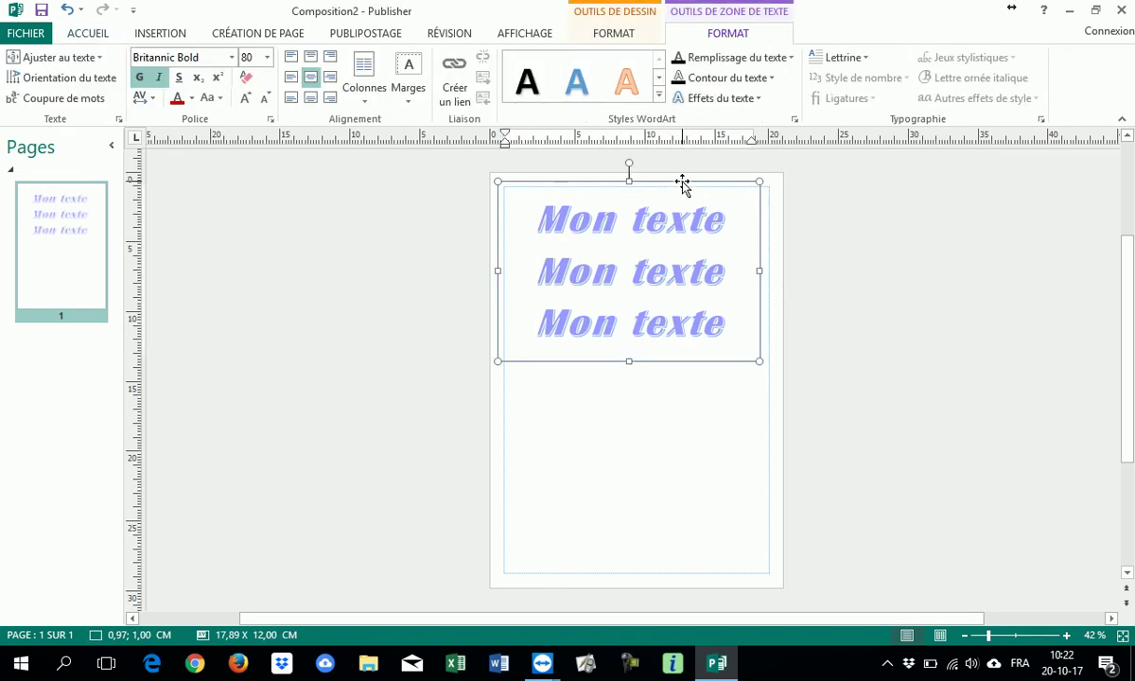
left_click(681, 188)
double_click(702, 200)
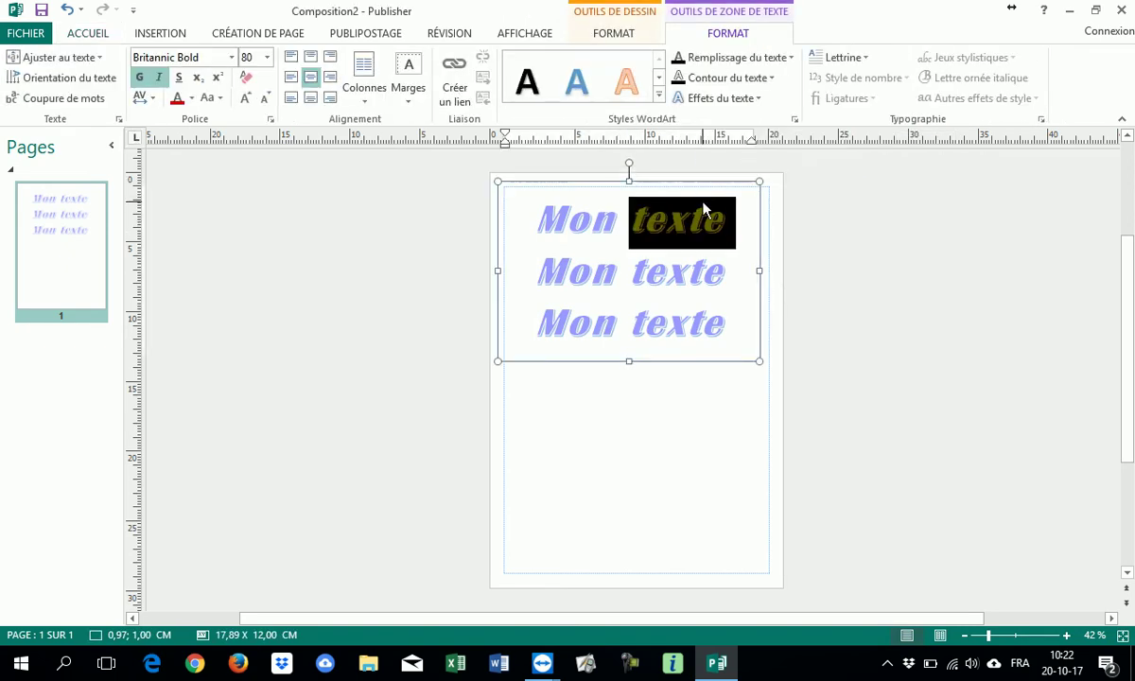
key("ctrl+a")
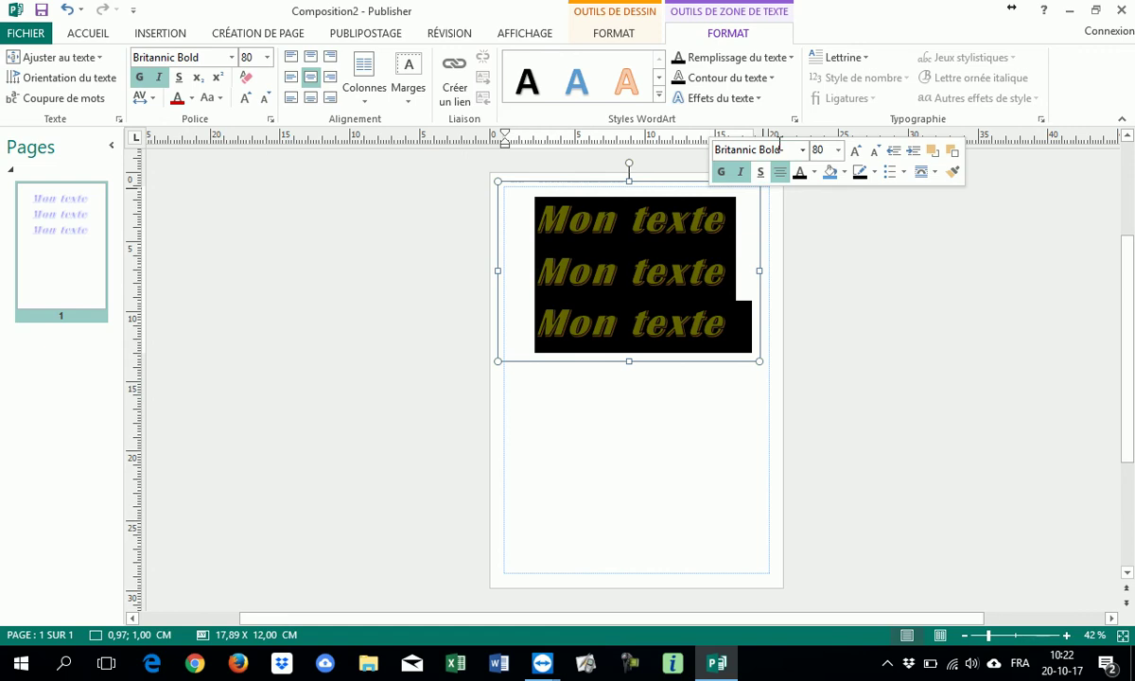
left_click(778, 79)
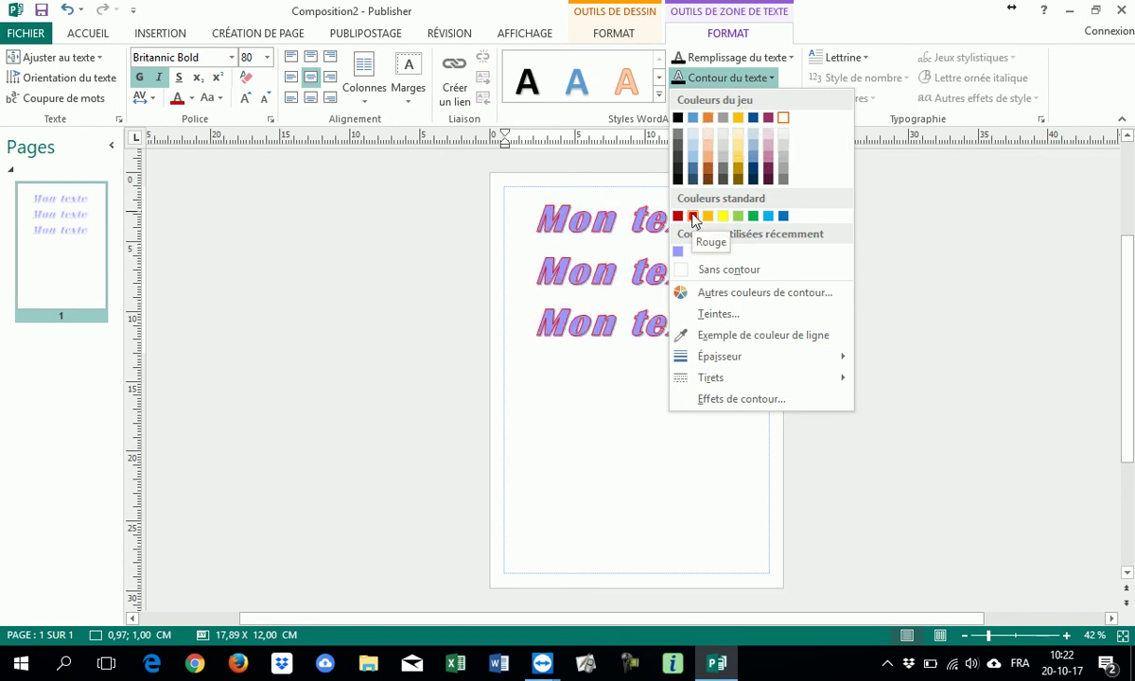
left_click(693, 217)
Step: Examine the text effects available for the selected text, including the shadow presets and the reflection category
left_click(758, 101)
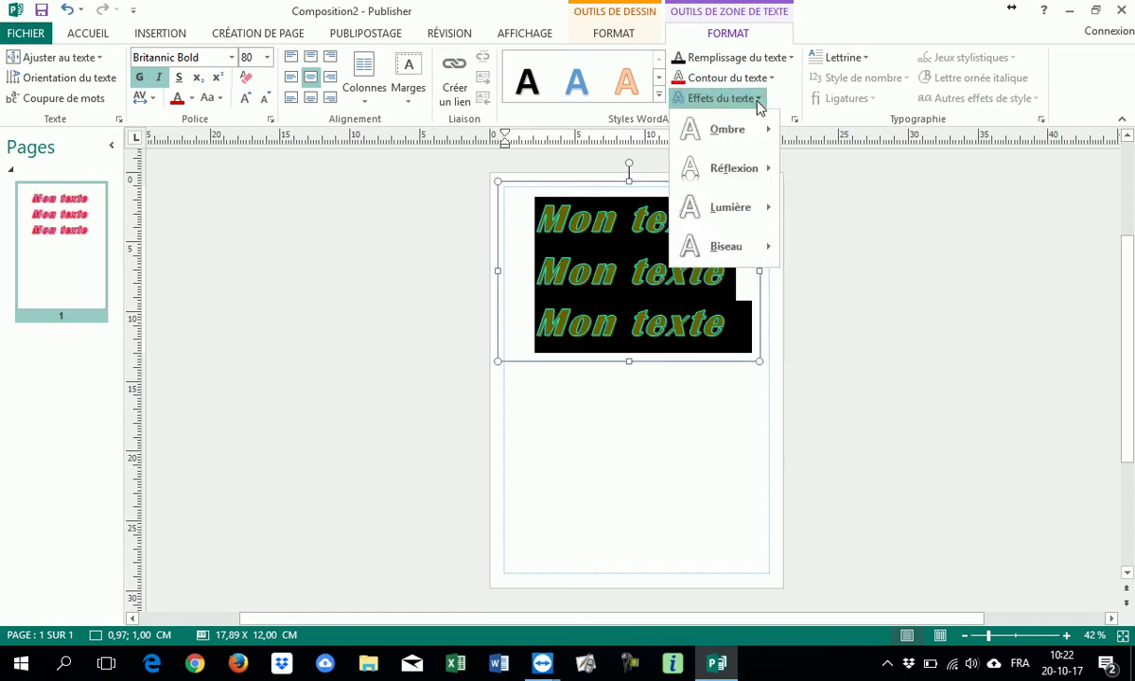
mouse_move(757, 130)
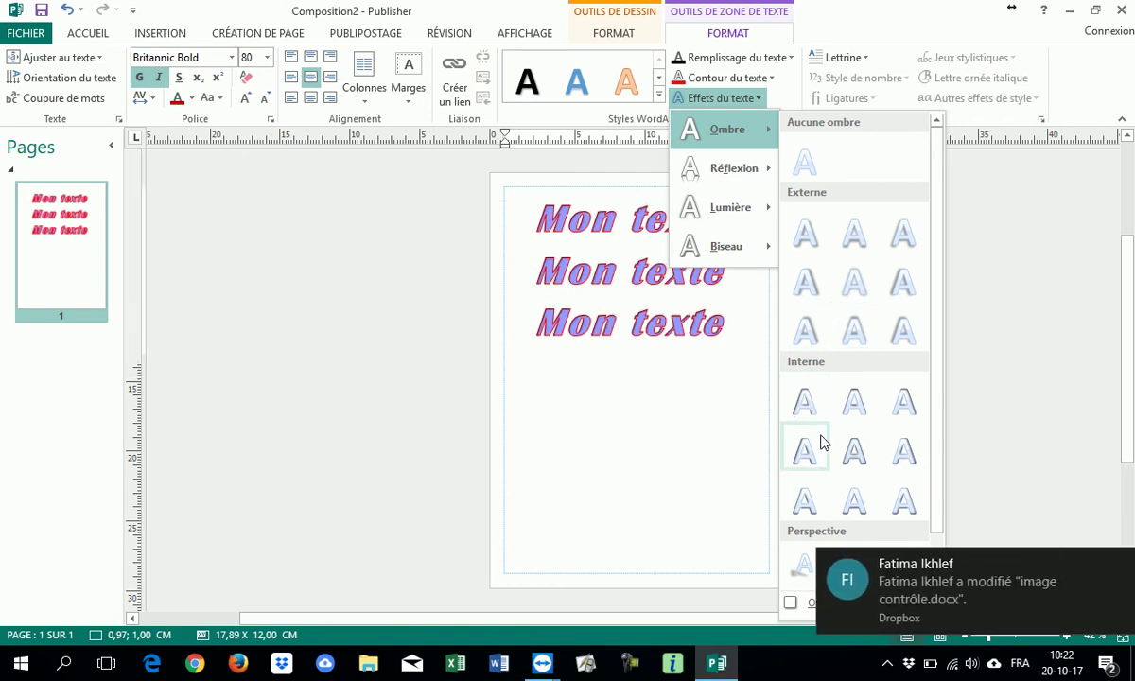
left_click(1119, 565)
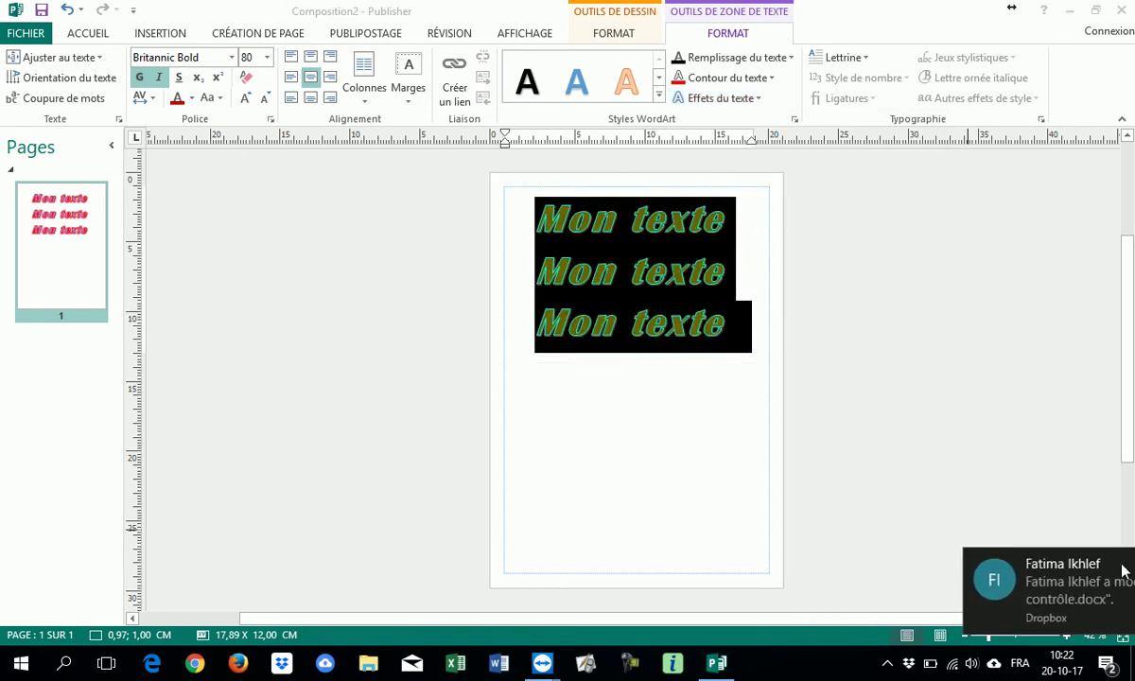
left_click(758, 100)
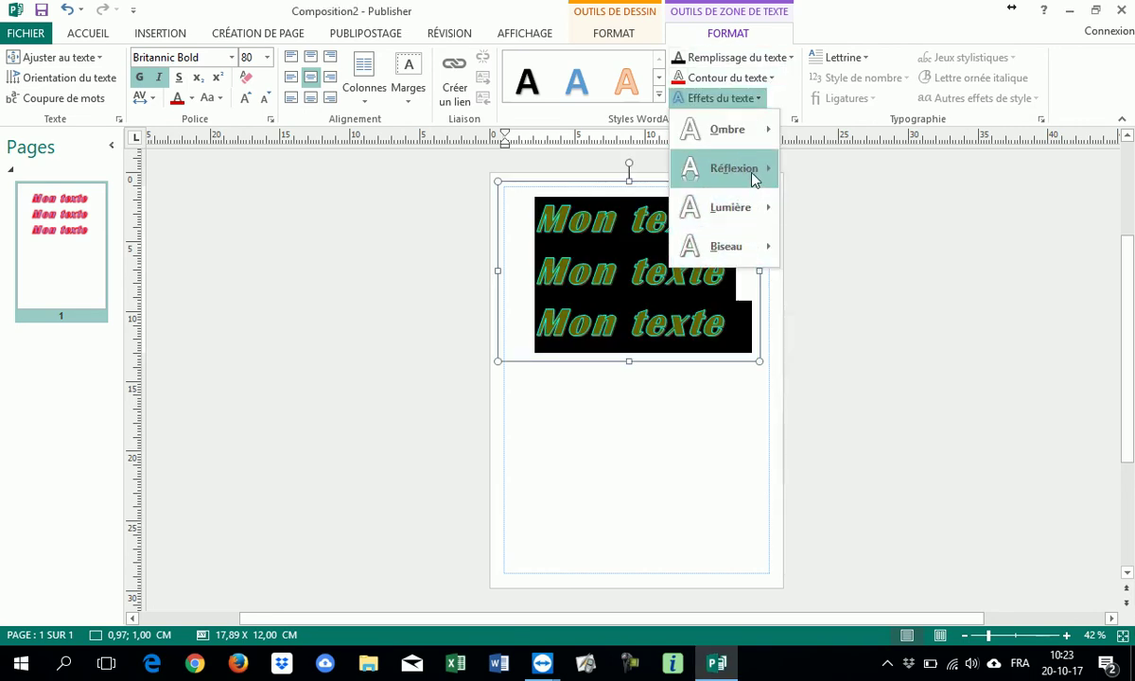
mouse_move(754, 179)
left_click(676, 395)
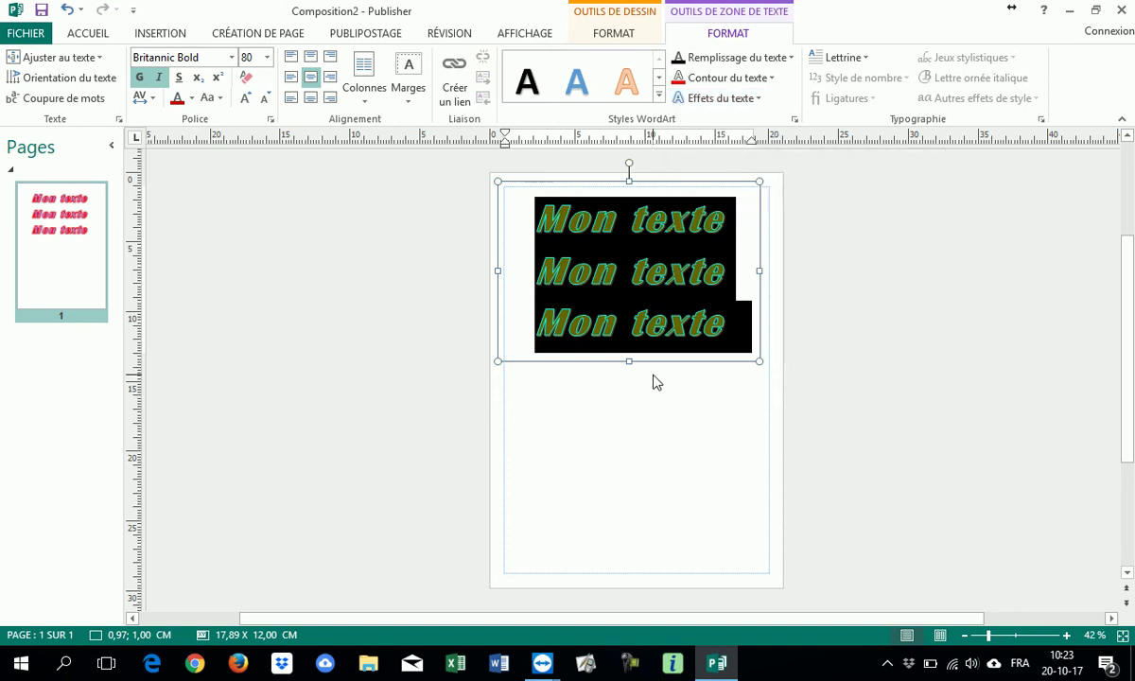
left_click(676, 407)
Step: Compare the text formatting options available with the box frame selected and with the cursor inside its text
left_click(675, 355)
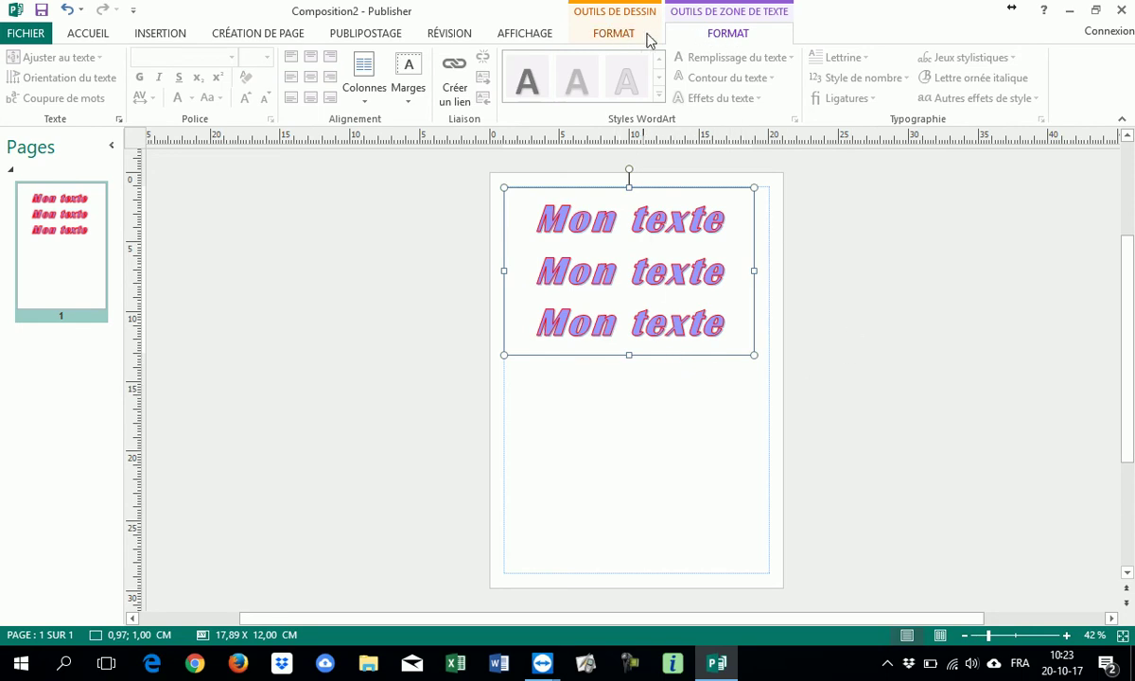
left_click(694, 474)
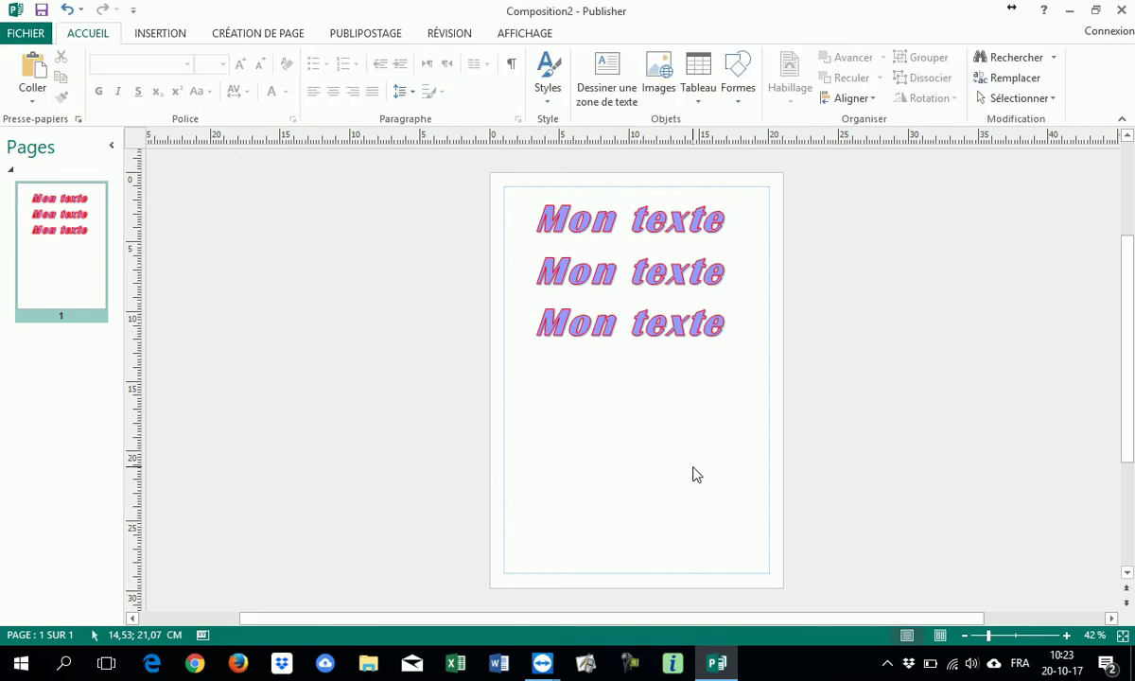
left_click(629, 321)
left_click(659, 185)
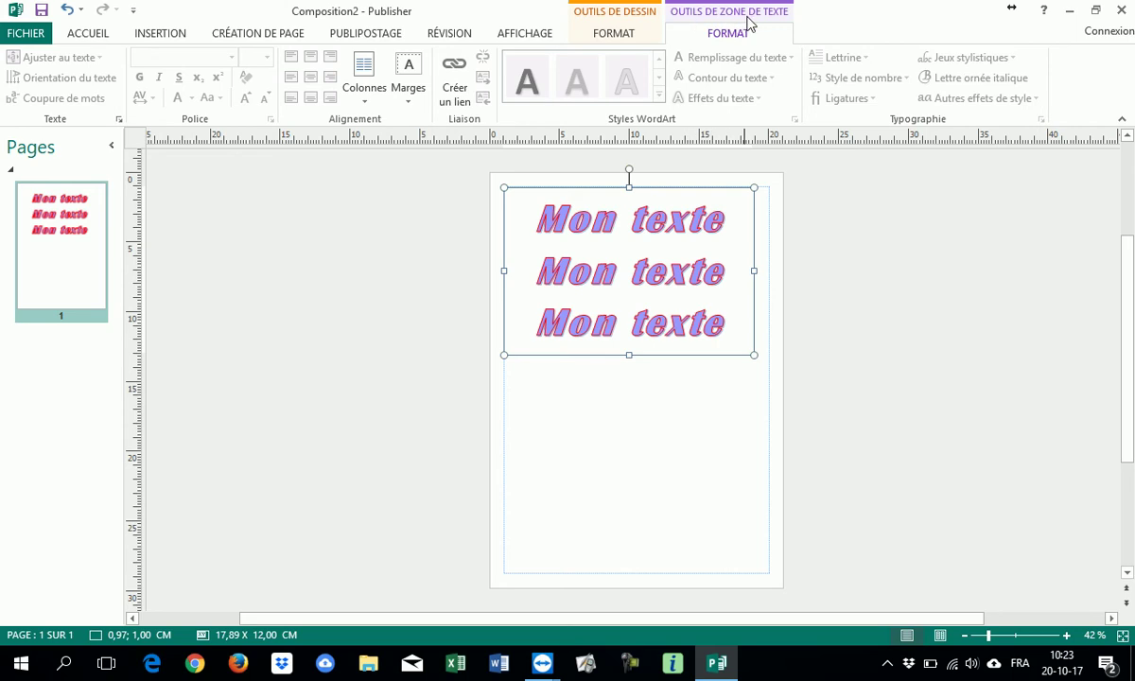
left_click(667, 219)
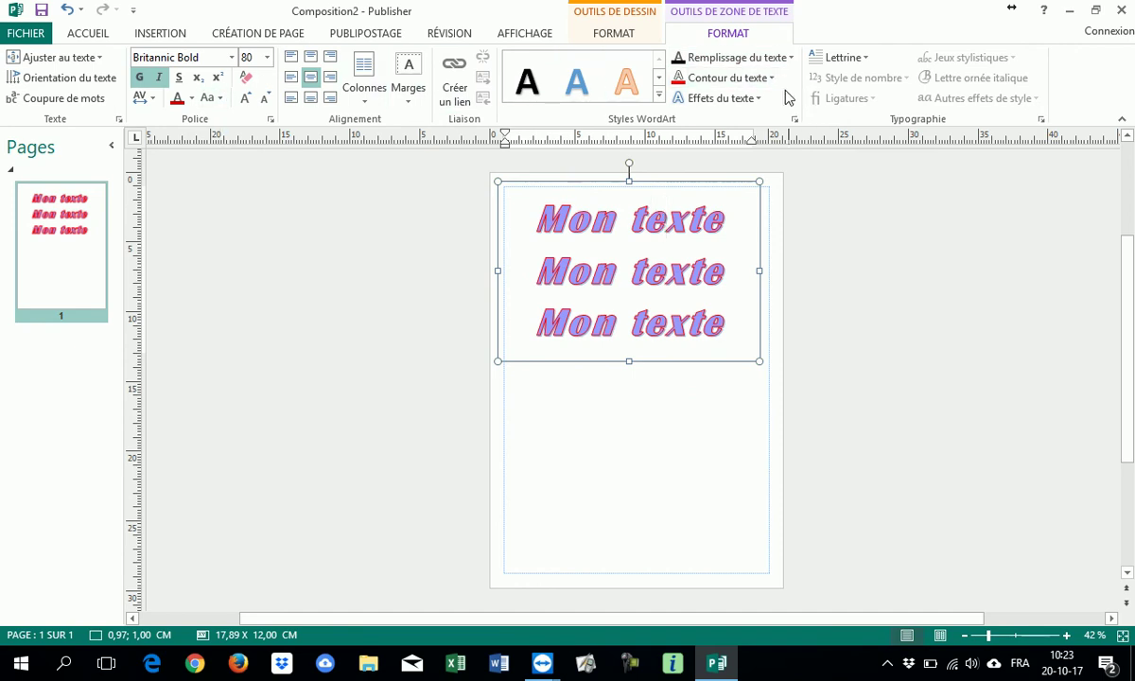
left_click(648, 186)
left_click(647, 187)
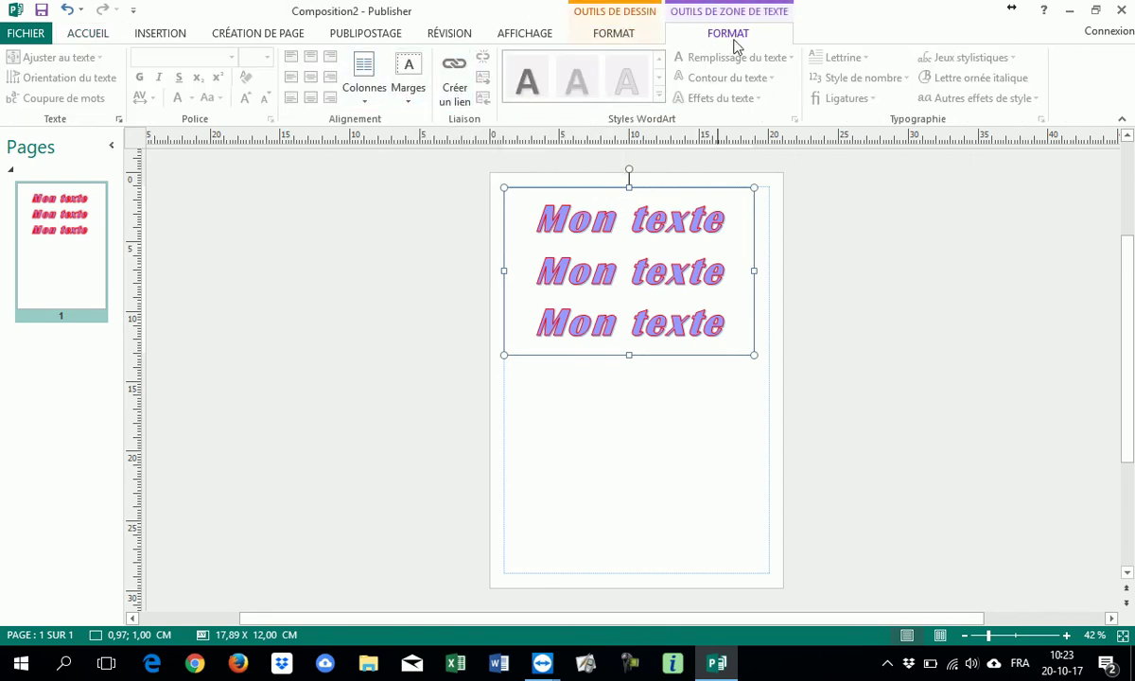
Step: Apply the yellow-gold gradient shape style with a lighter upper and lower edge to the text box
left_click(614, 36)
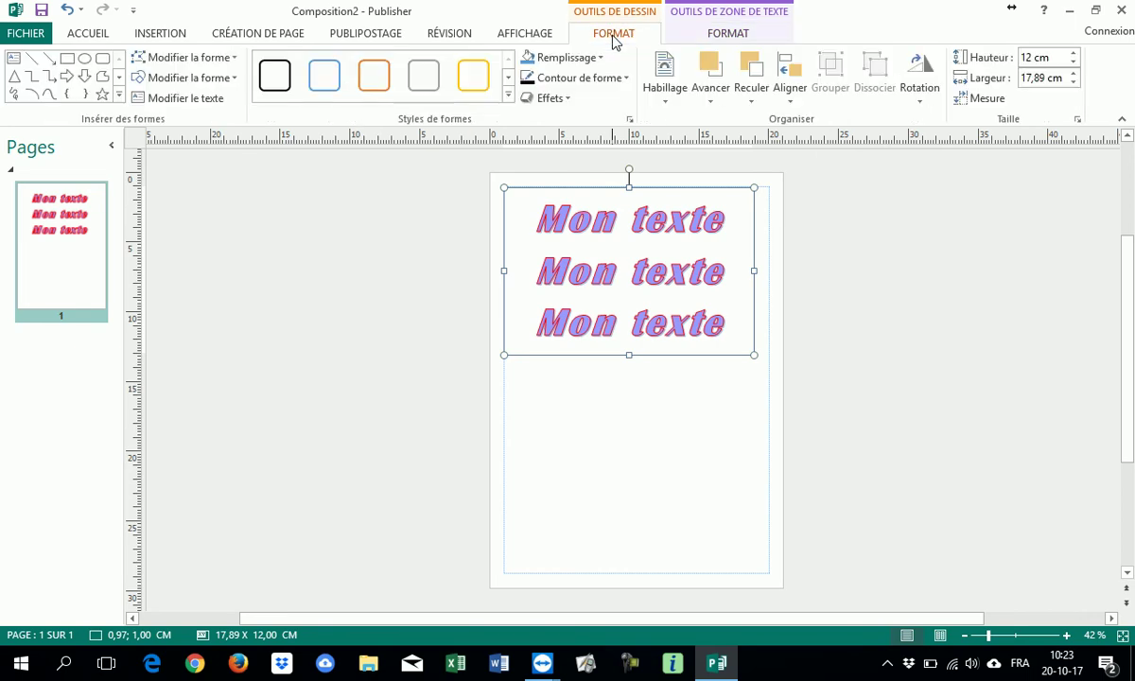
left_click(639, 223)
left_click(643, 275)
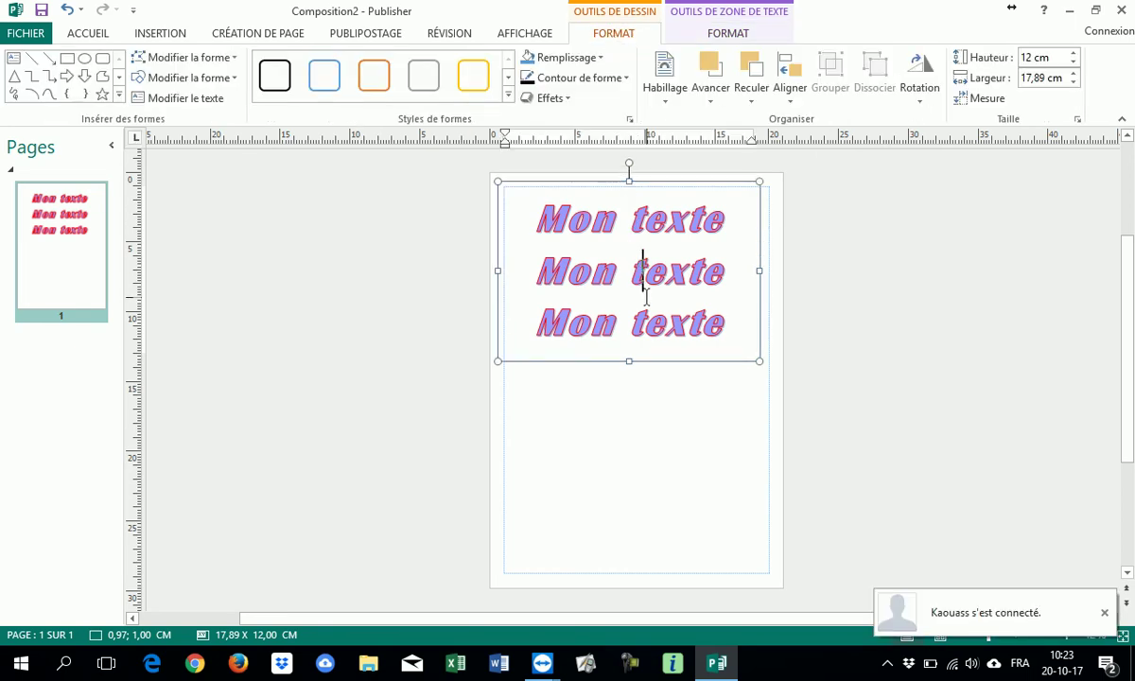
left_click(613, 185)
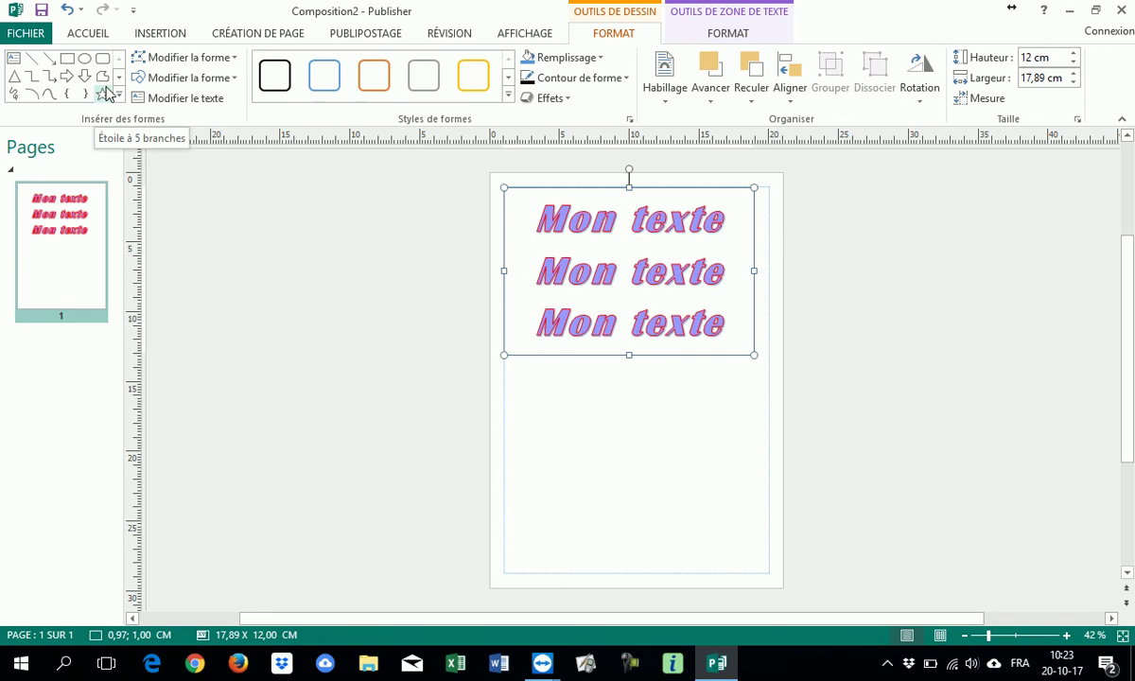
left_click(233, 59)
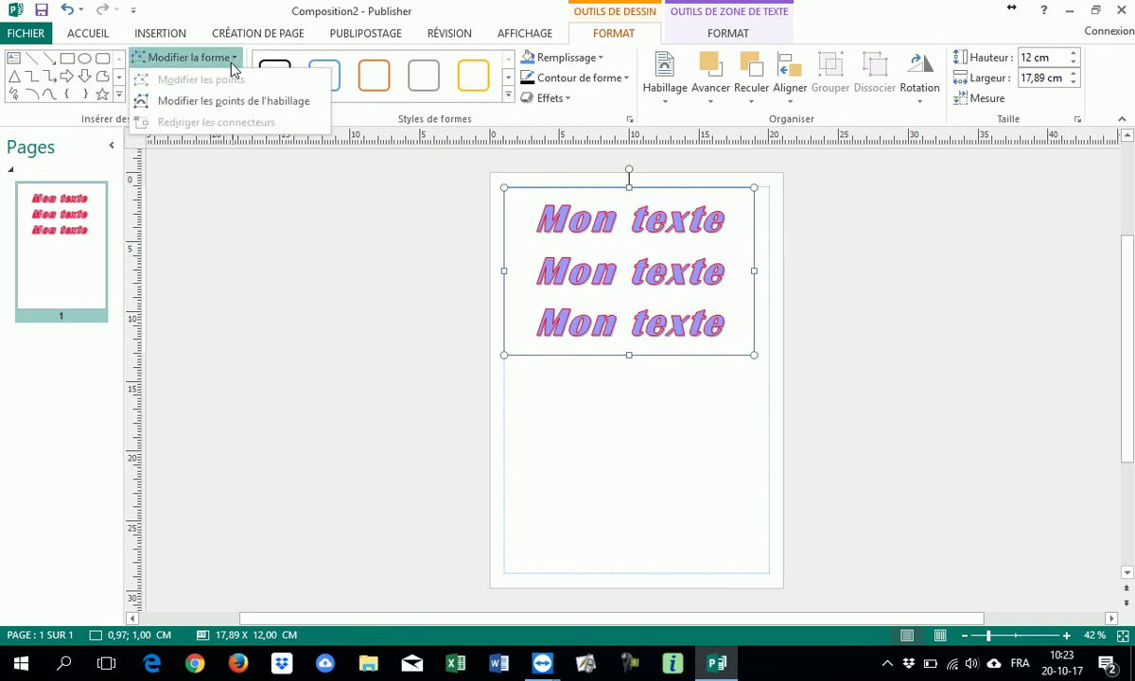
left_click(291, 31)
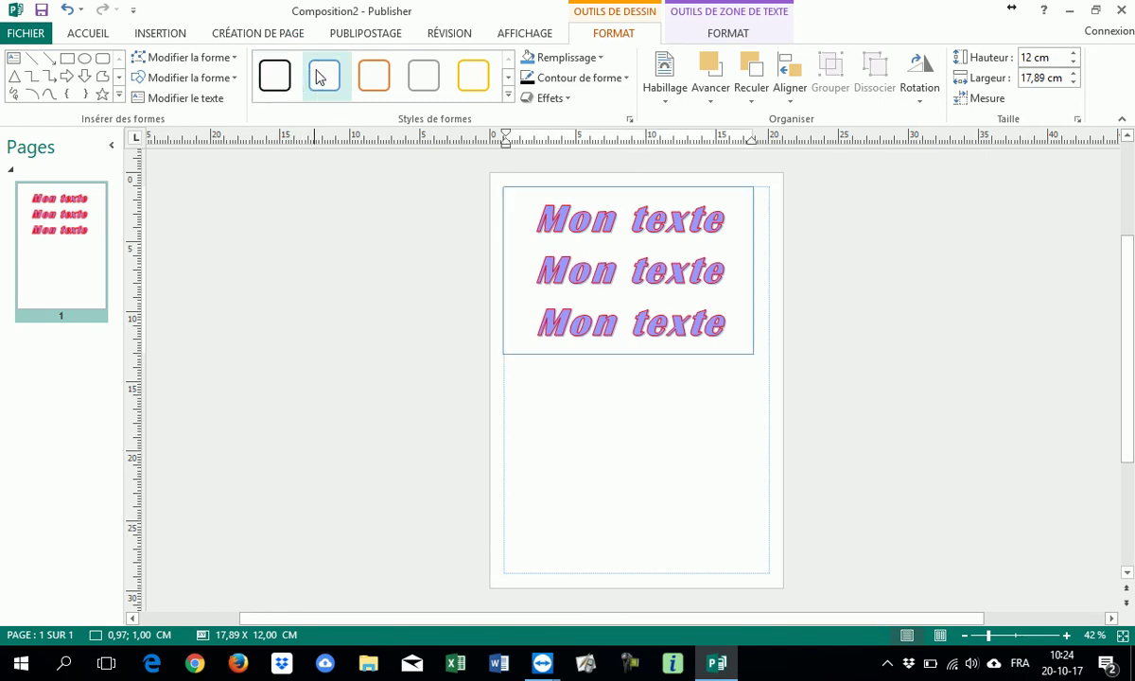
left_click(508, 95)
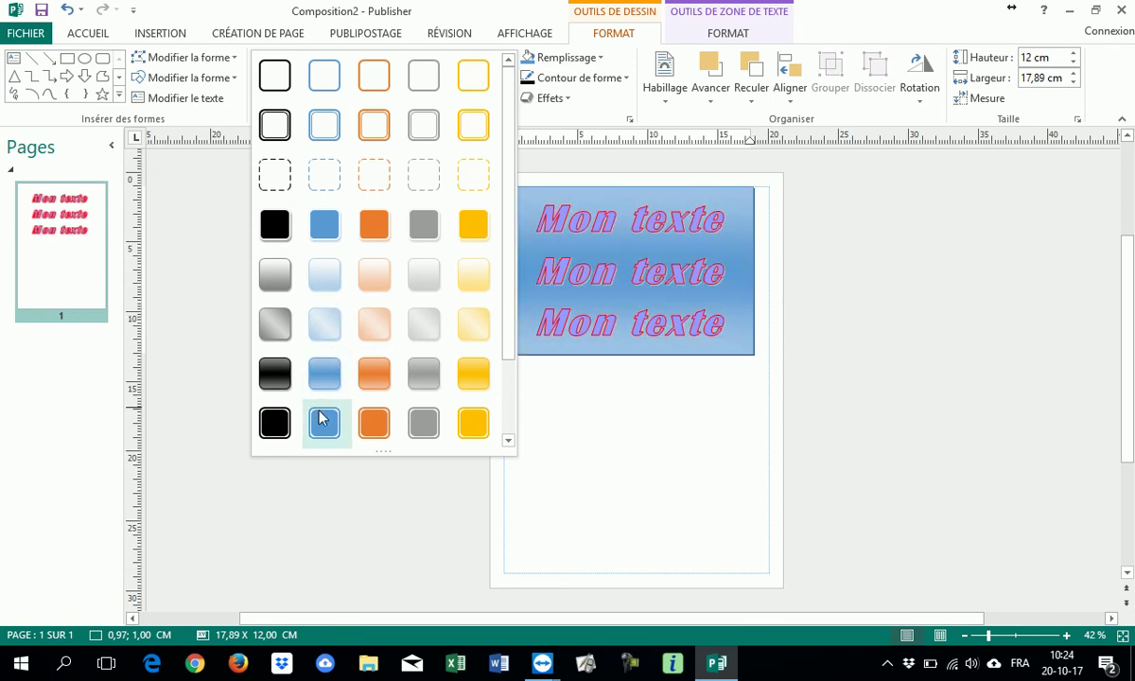
left_click(464, 381)
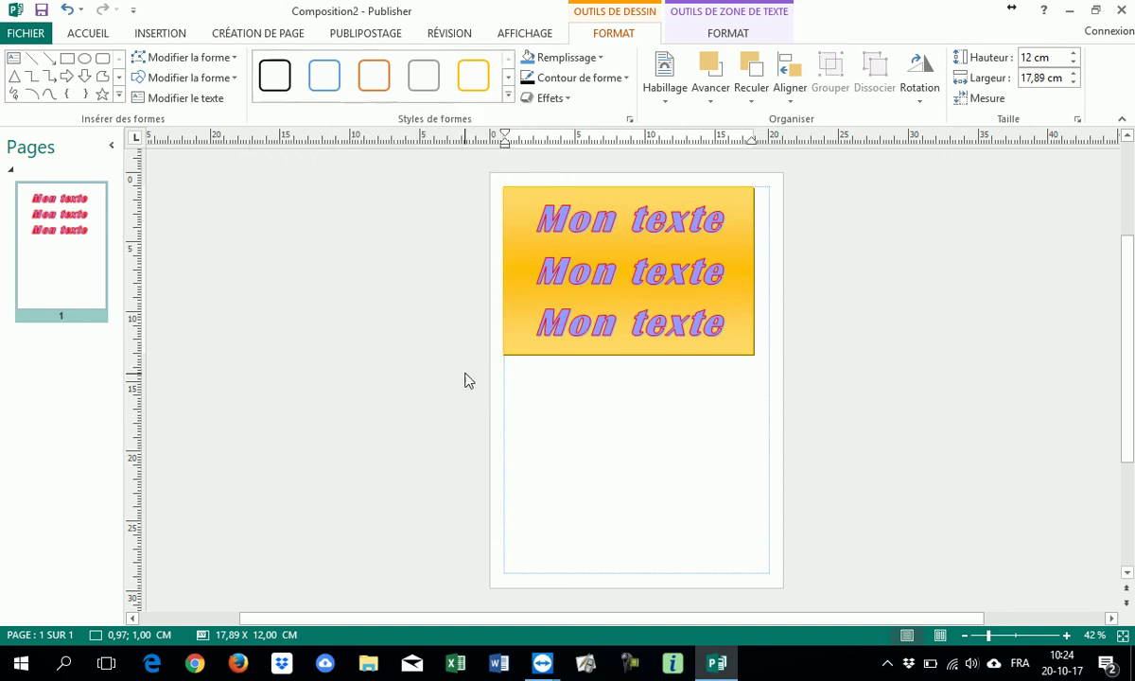
Step: Change the text box's shape to a wavy banner with curved upper and lower edges
left_click(229, 59)
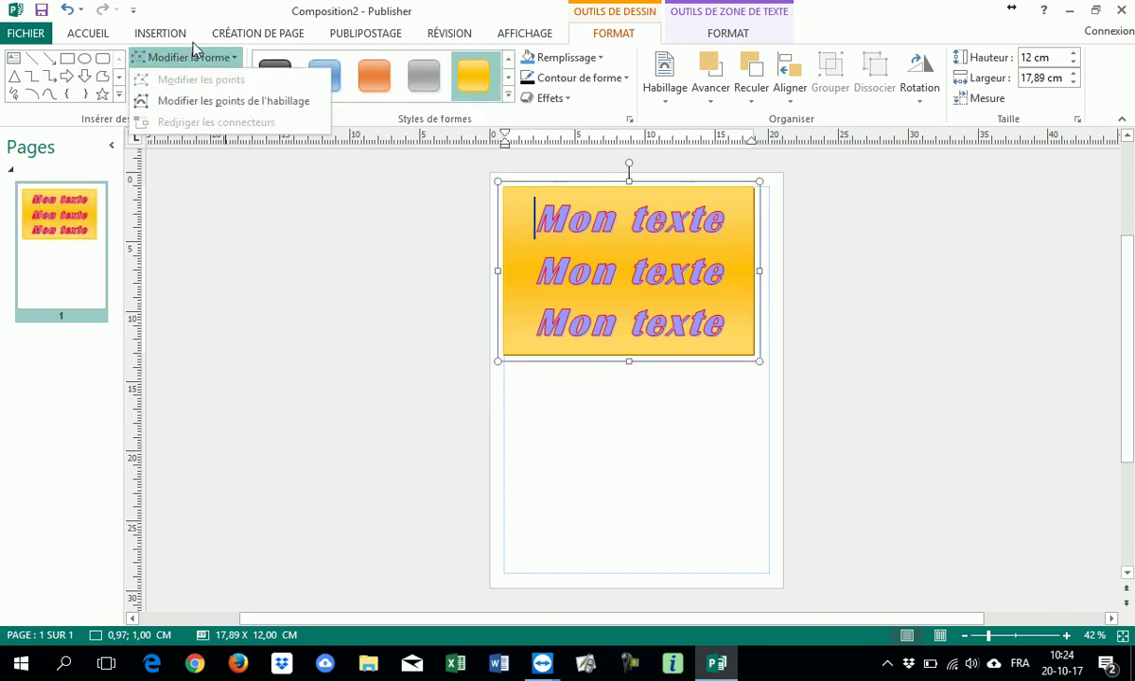
left_click(194, 52)
left_click(232, 79)
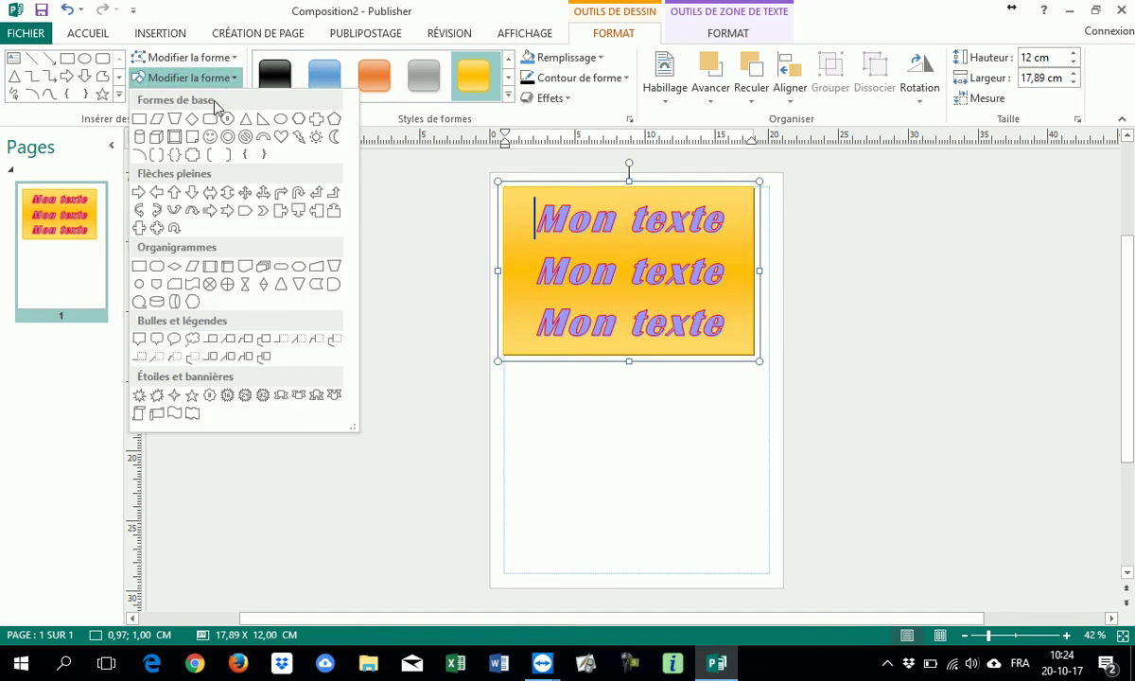
key("Escape")
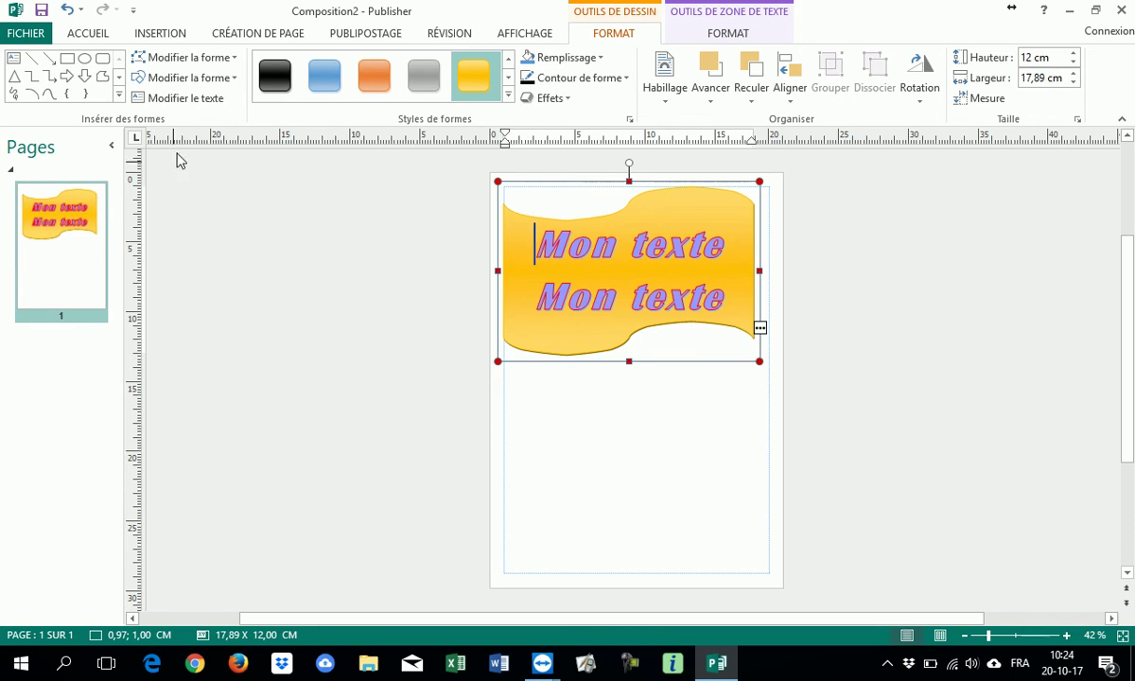
Step: Change the text box's shape to the flowchart rectangle with a vertical line inside each side
left_click(228, 77)
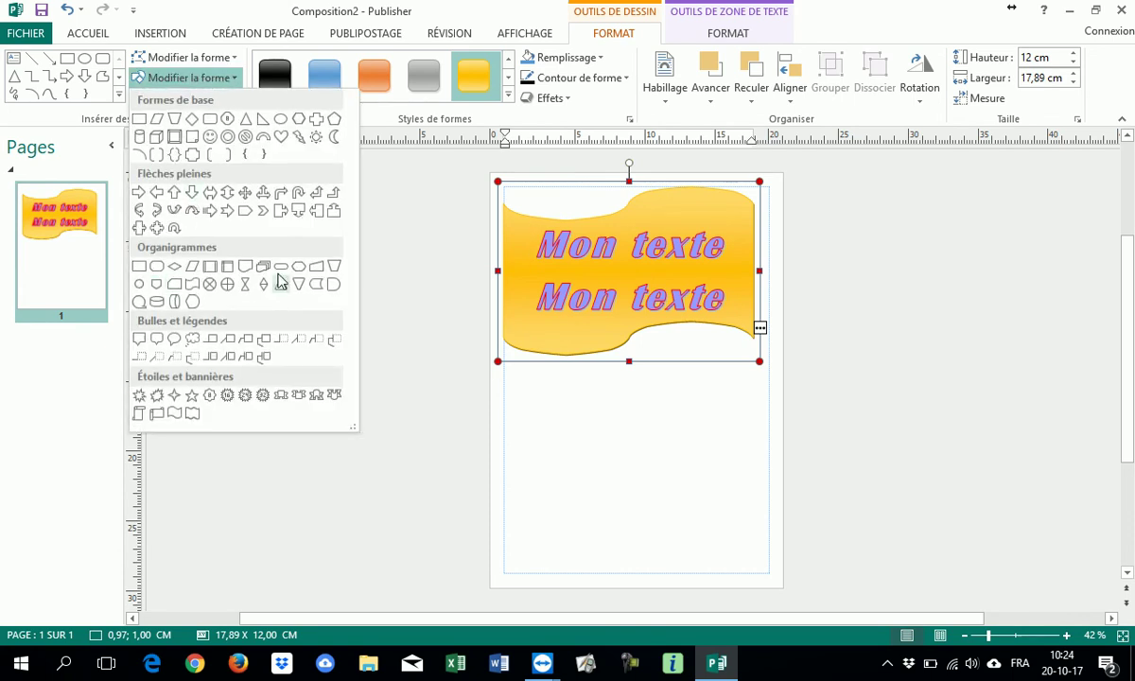
left_click(227, 266)
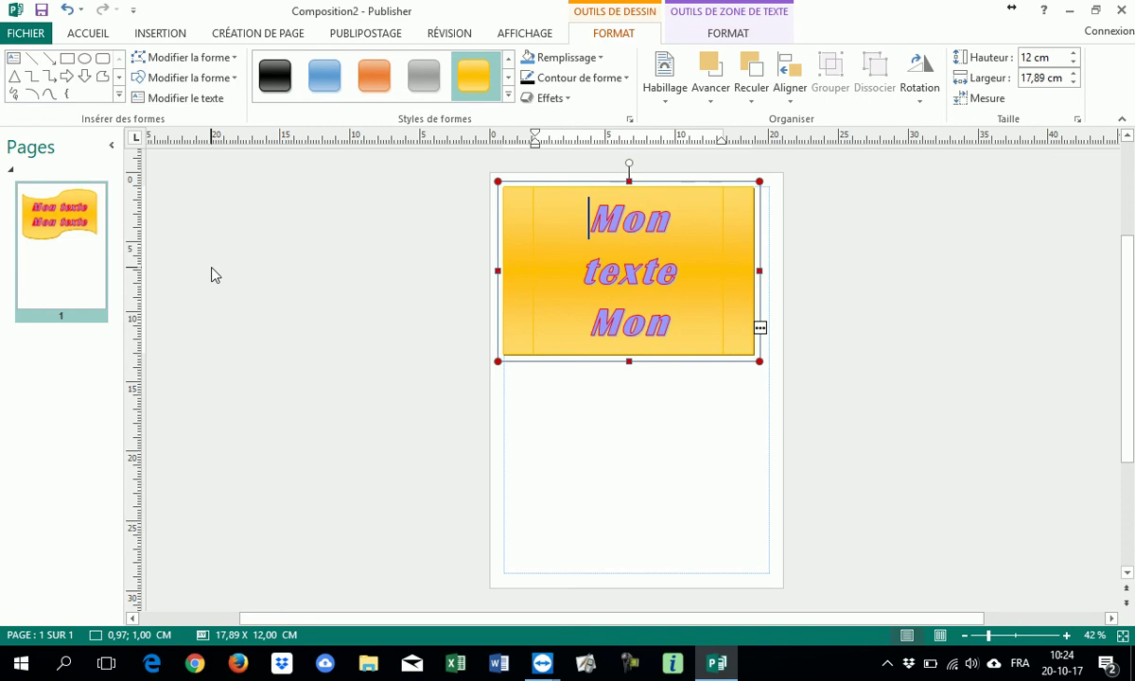
Step: Open the choice of replacement shapes for the text box
left_click(223, 79)
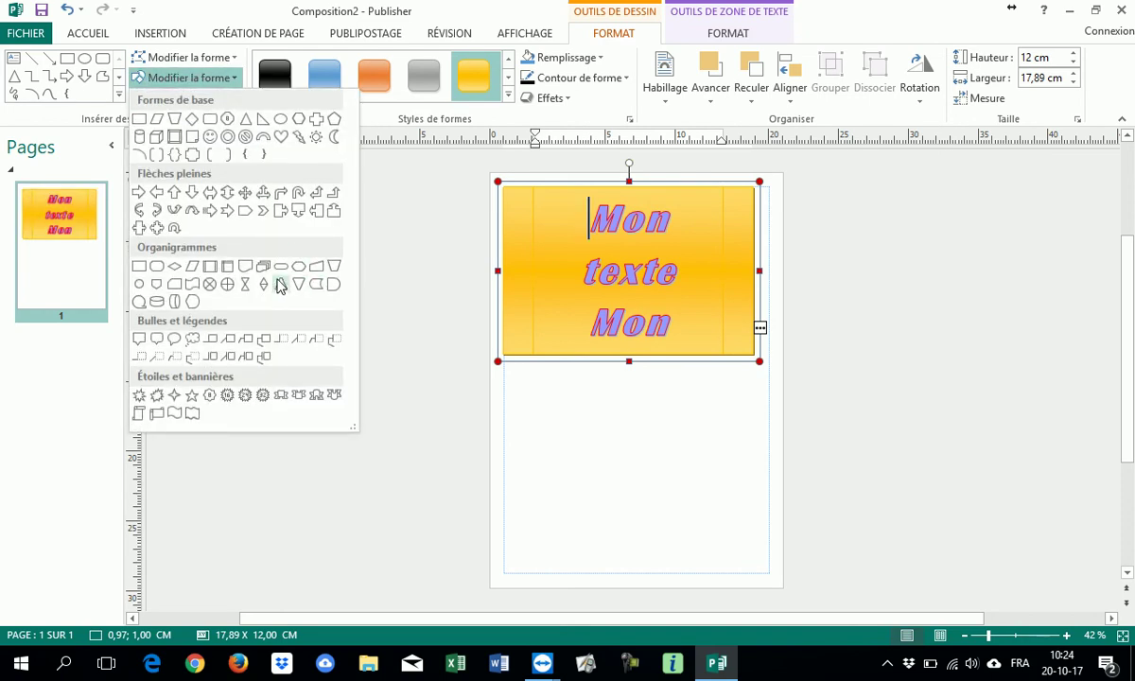